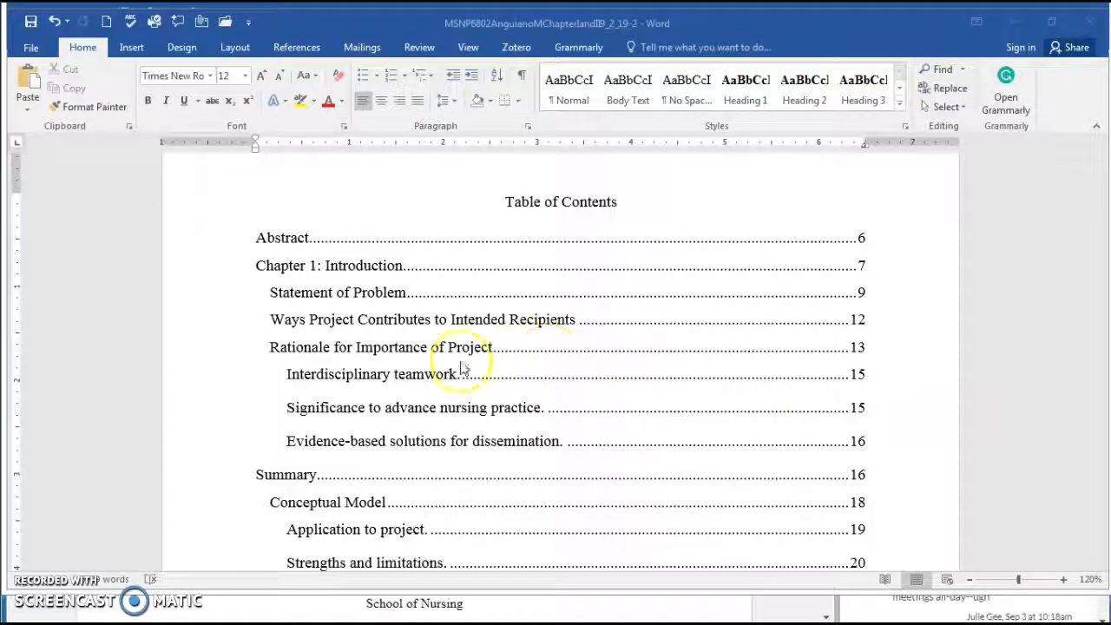
# Scroll past the table of contents and Abstract to the Chapter 1: Introduction page
pyautogui.scroll(-20, 987, 264)
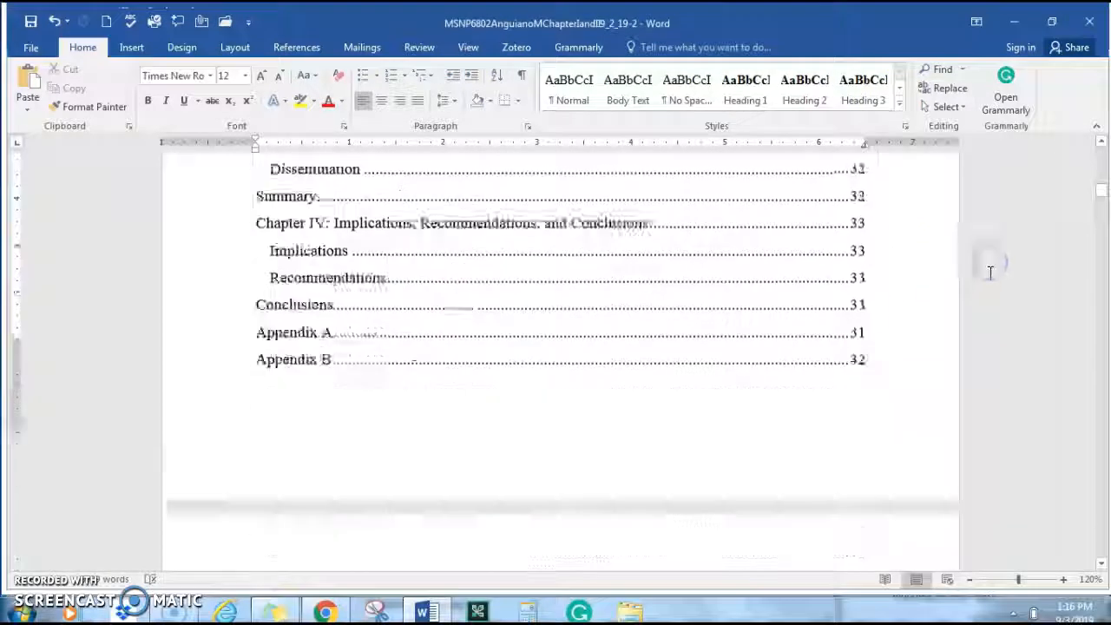
pyautogui.scroll(-15, 986, 264)
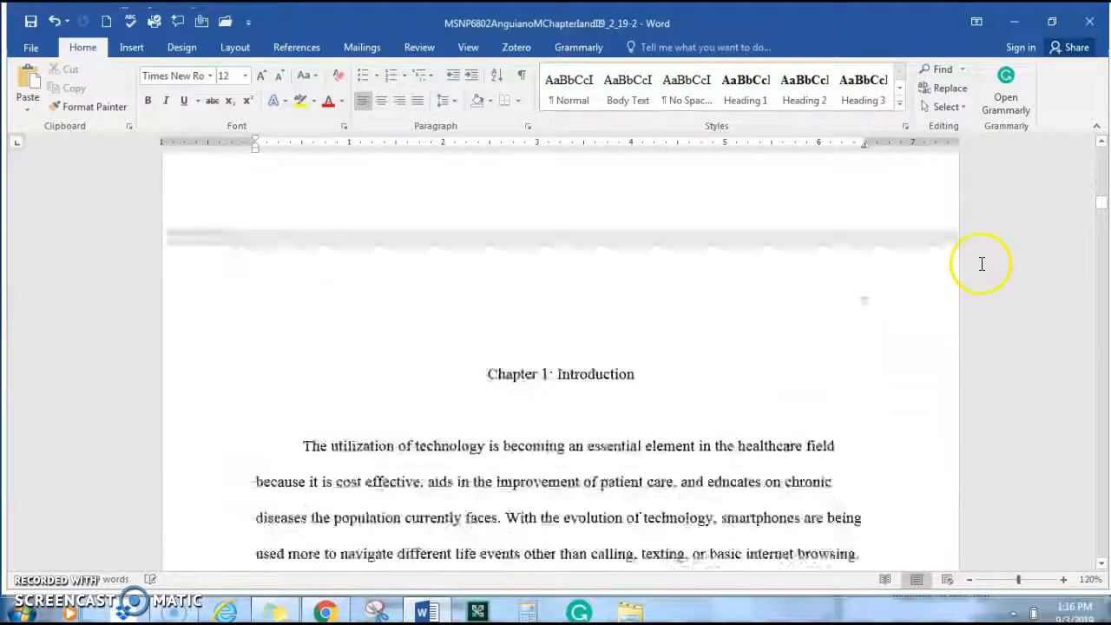
# Delete the blank line below the Chapter 1: Introduction title
pyautogui.scroll(1, 584, 330)
pyautogui.click(523, 355)
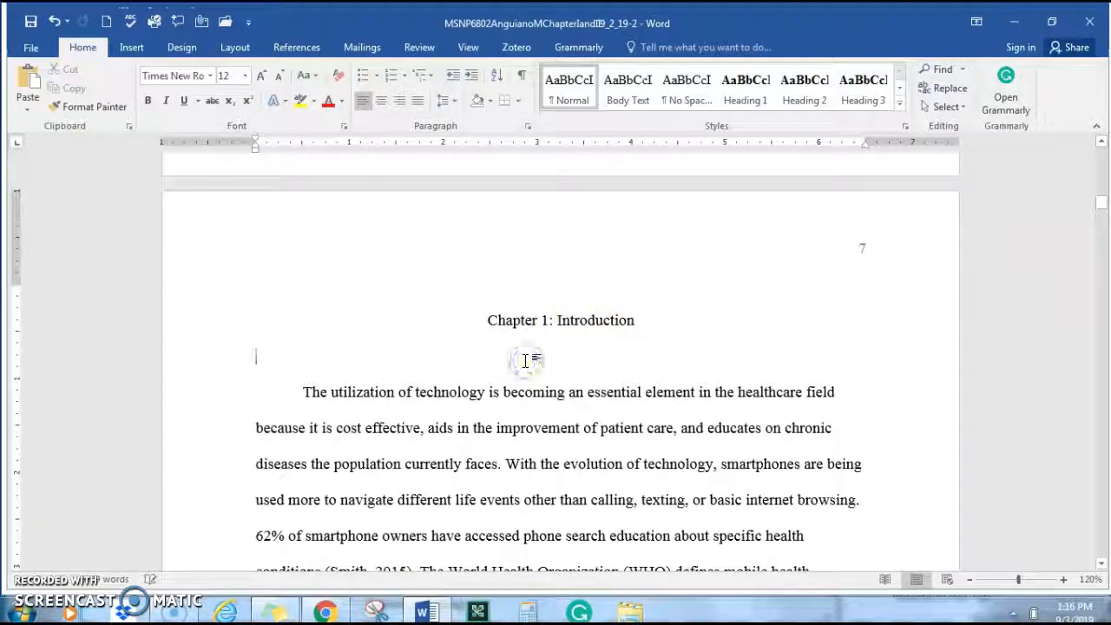
pyautogui.press('Delete')
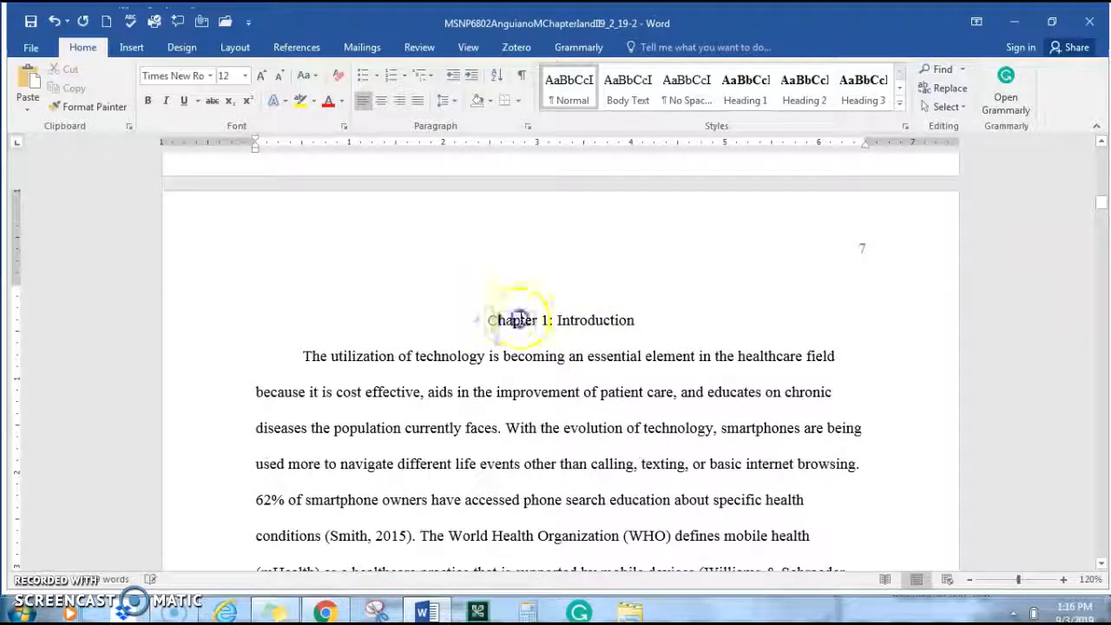
# Apply the Heading 1 style to the Chapter 1: Introduction title
pyautogui.tripleClick(589, 314)
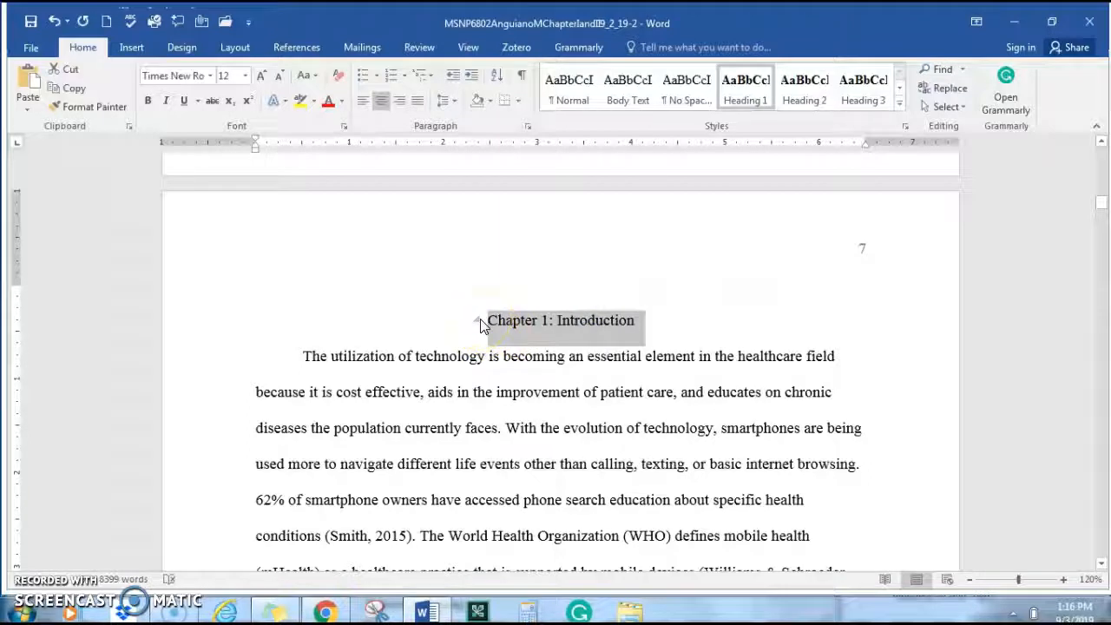
pyautogui.click(745, 83)
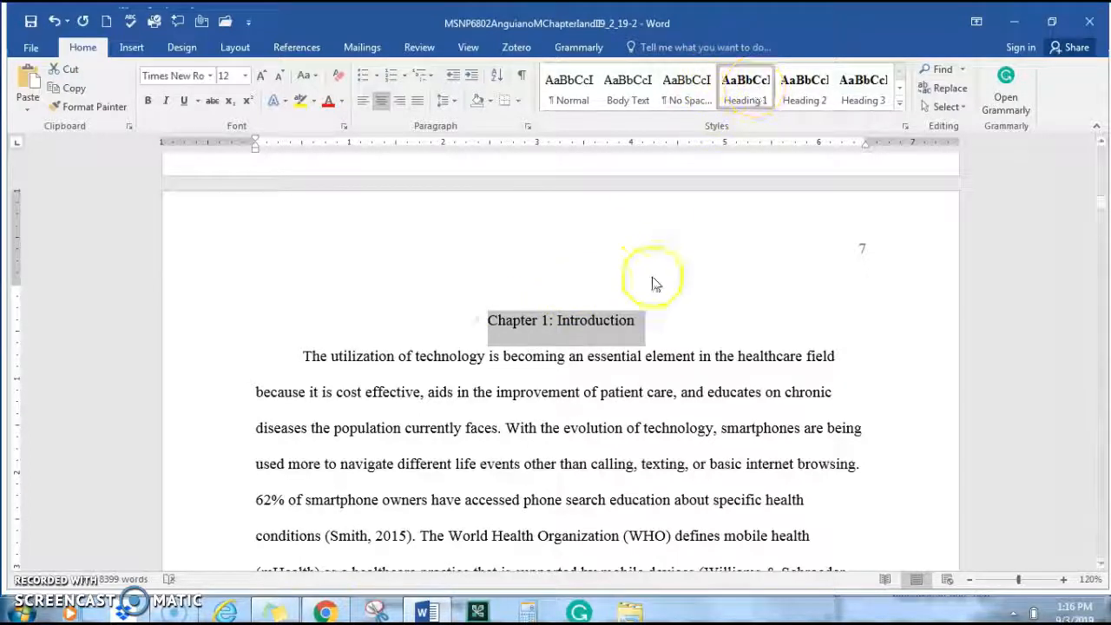
pyautogui.click(660, 387)
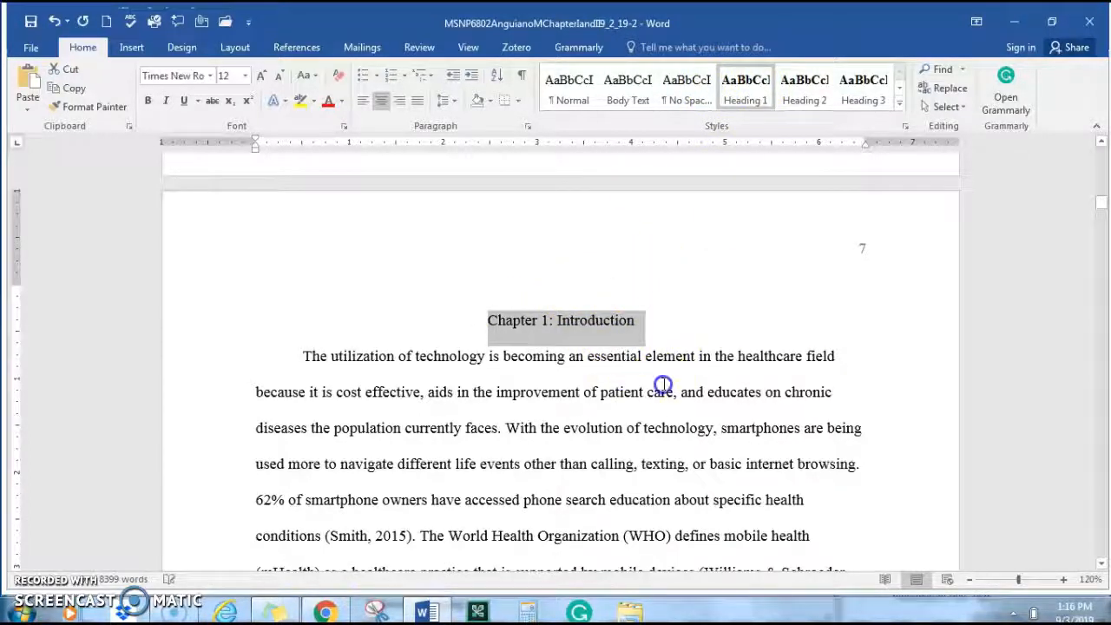
pyautogui.scroll(-8, 668, 382)
pyautogui.scroll(-10, 677, 382)
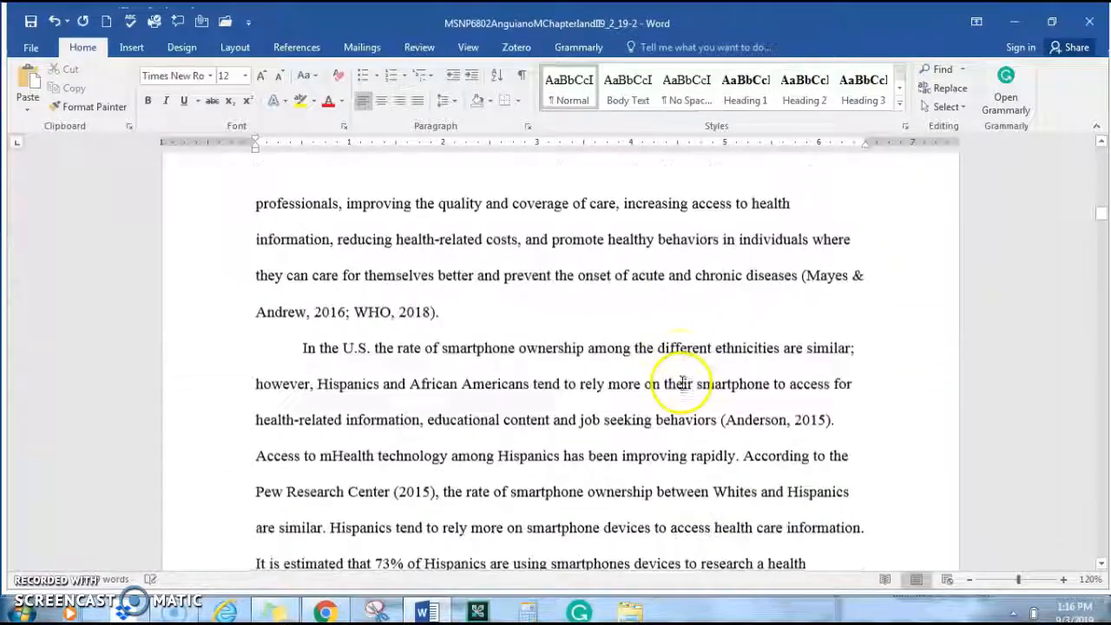
pyautogui.scroll(-8, 682, 381)
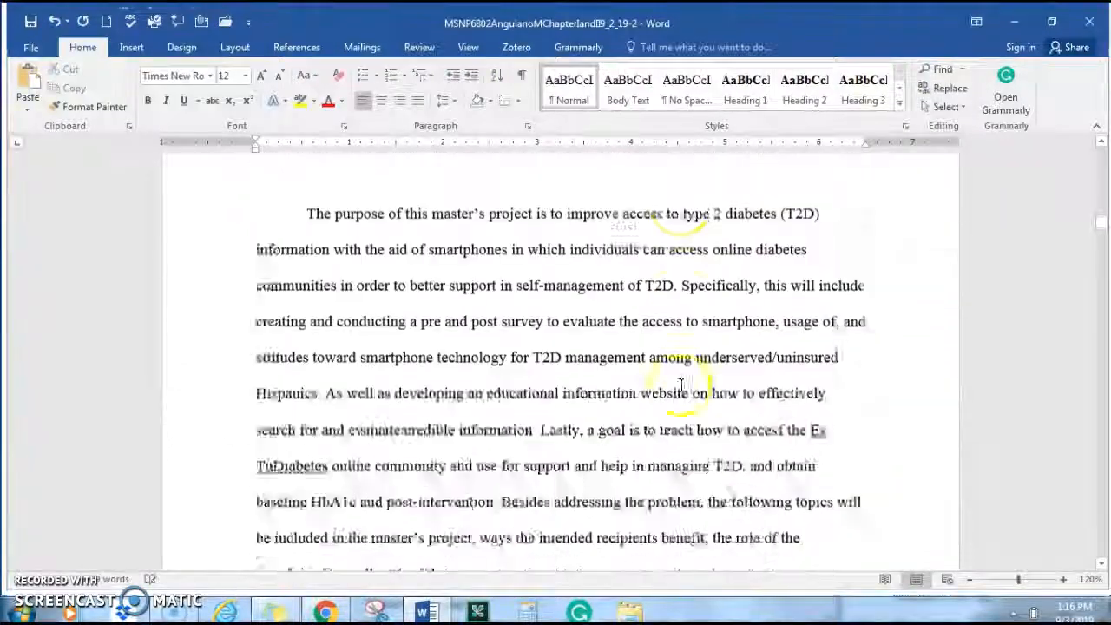
# Select the Statement of Problem heading to confirm it uses Heading 2
pyautogui.moveTo(403, 380); pyautogui.dragTo(262, 388)
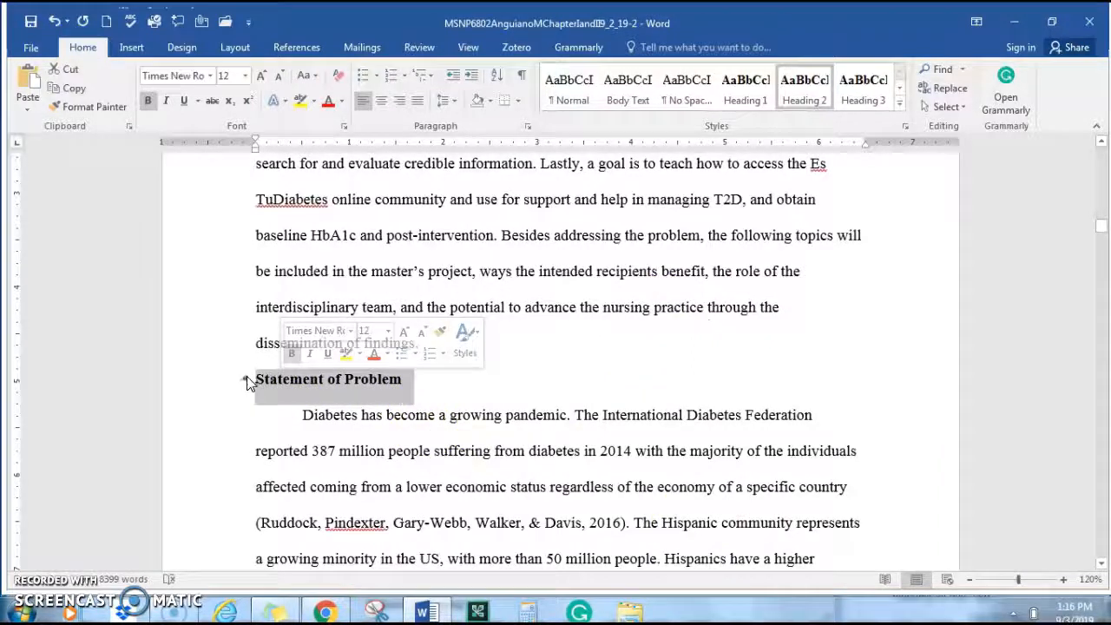
pyautogui.click(713, 380)
pyautogui.scroll(-4, 713, 373)
pyautogui.scroll(3, 718, 371)
pyautogui.scroll(-10, 768, 347)
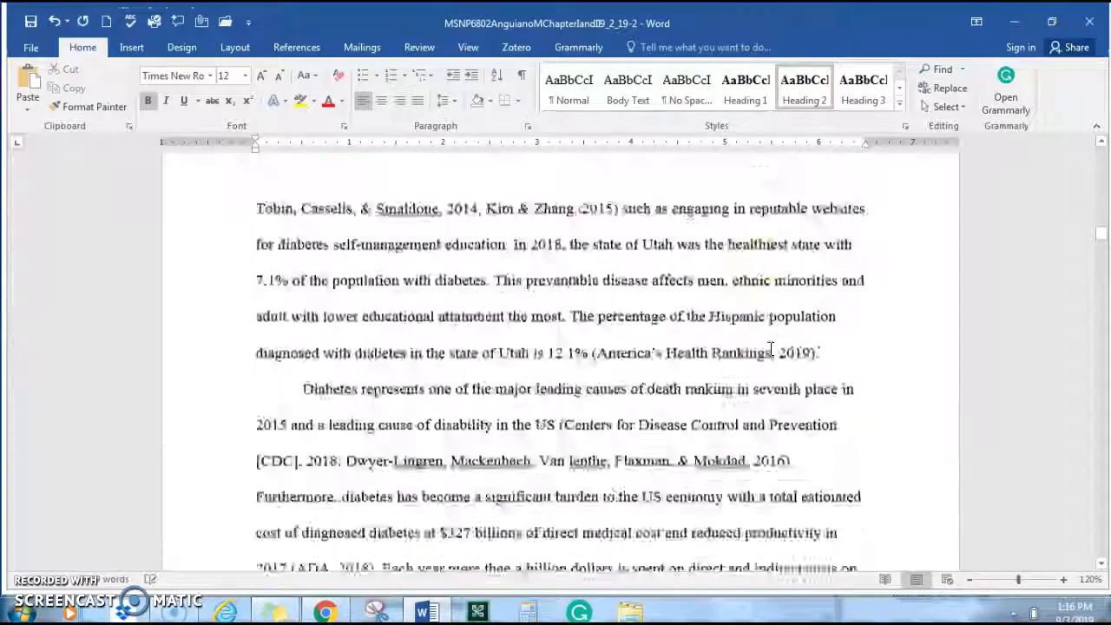
pyautogui.scroll(-10, 747, 352)
pyautogui.click(689, 352)
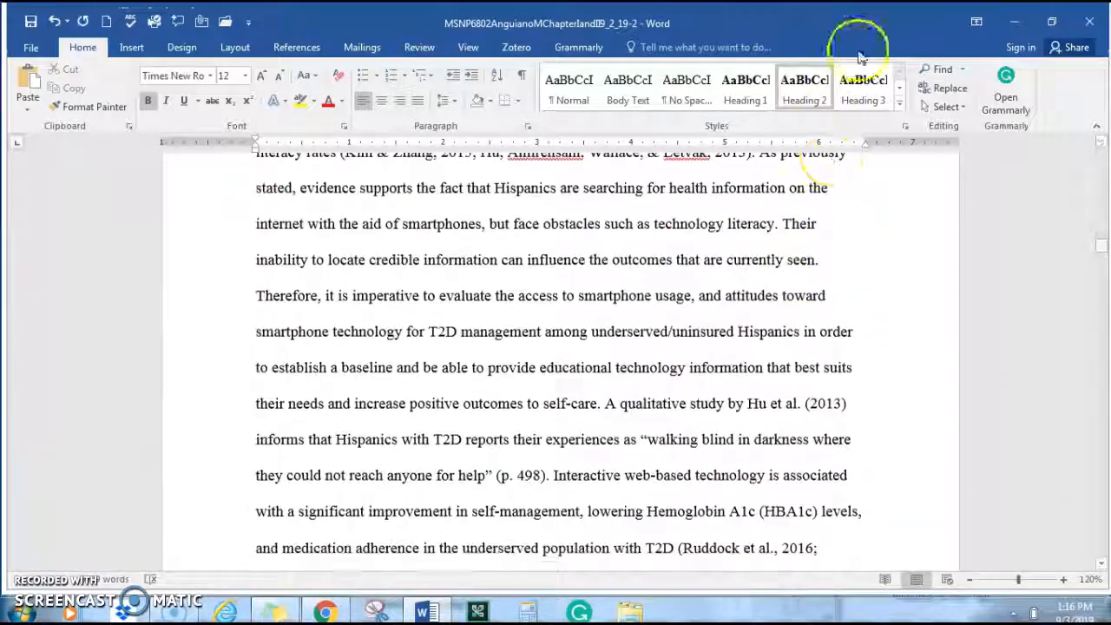
pyautogui.click(644, 424)
# Scroll back up to the opening of Chapter 1: Introduction
pyautogui.scroll(3, 645, 424)
pyautogui.scroll(10, 651, 426)
pyautogui.scroll(2, 672, 428)
pyautogui.click(673, 429)
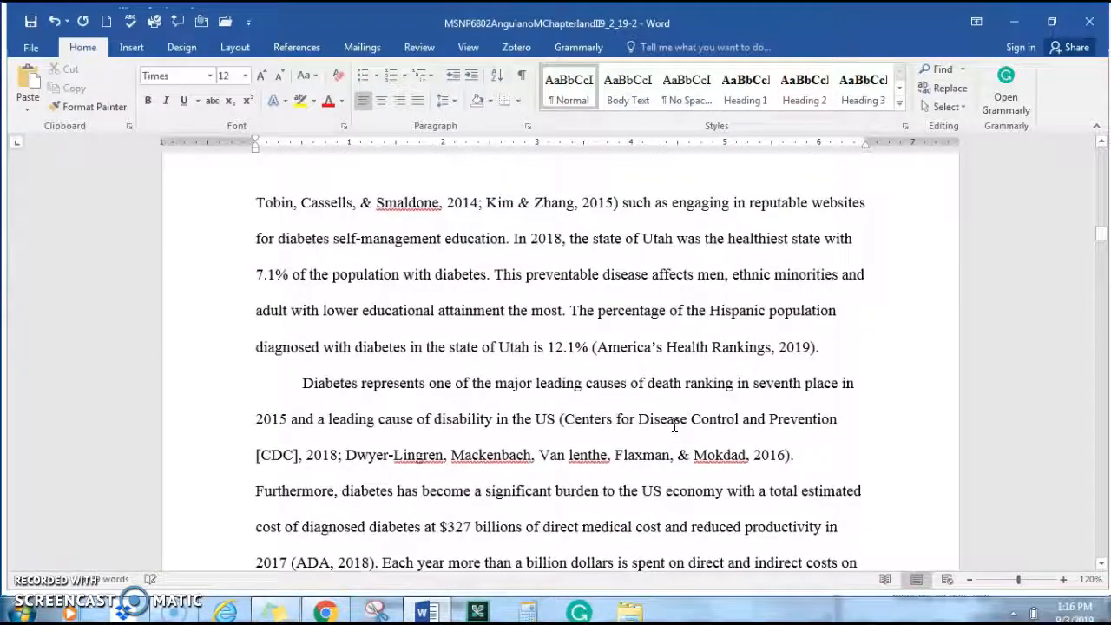
pyautogui.scroll(10, 668, 408)
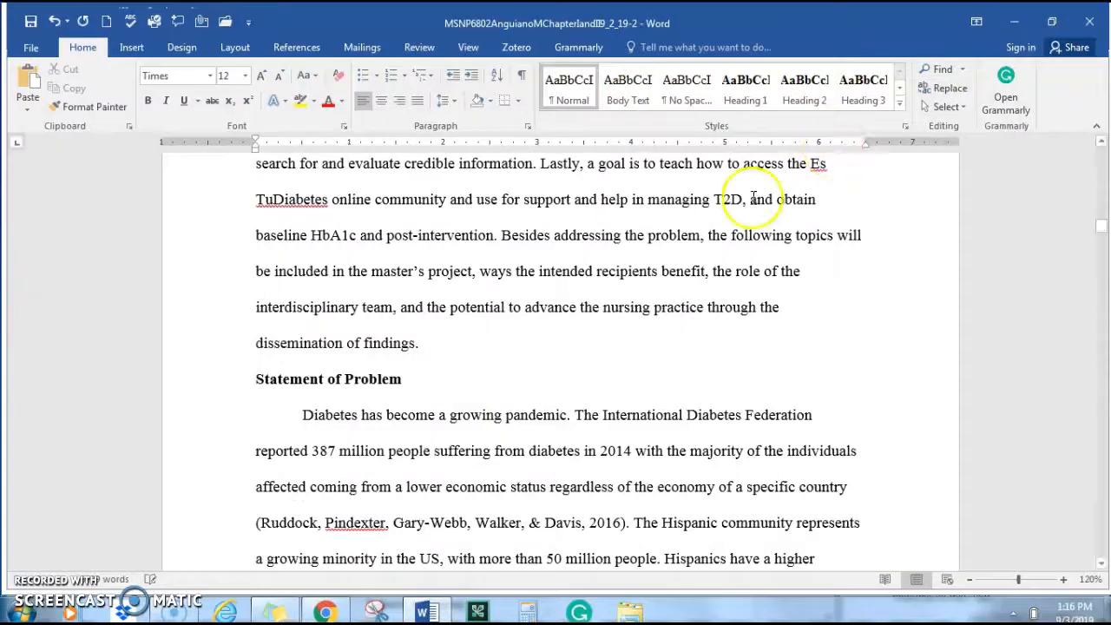
pyautogui.scroll(8, 649, 296)
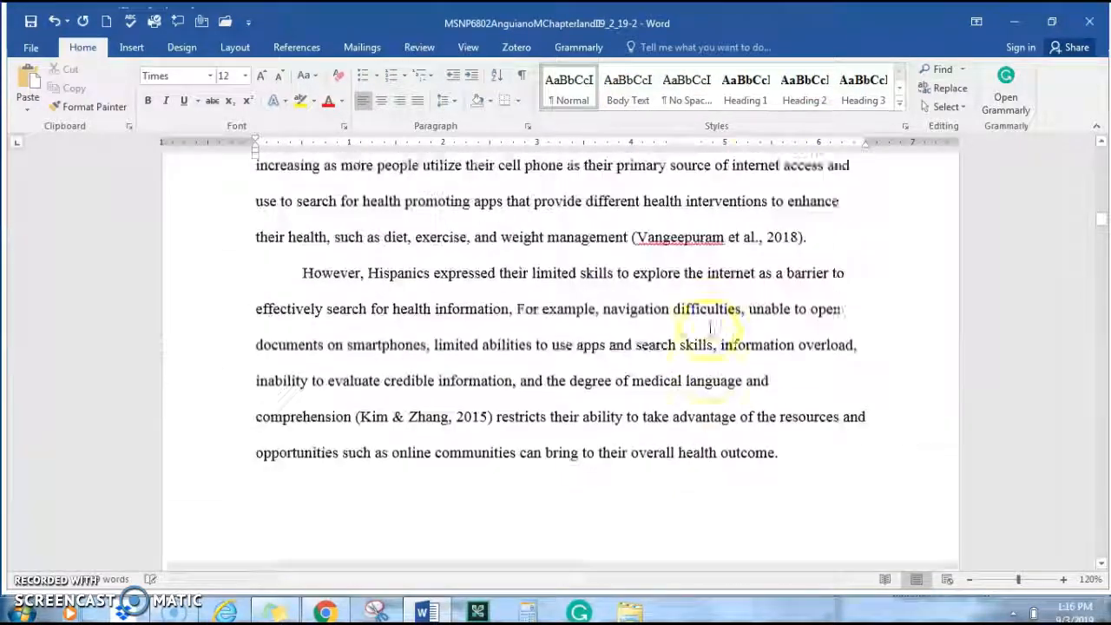
pyautogui.scroll(10, 625, 195)
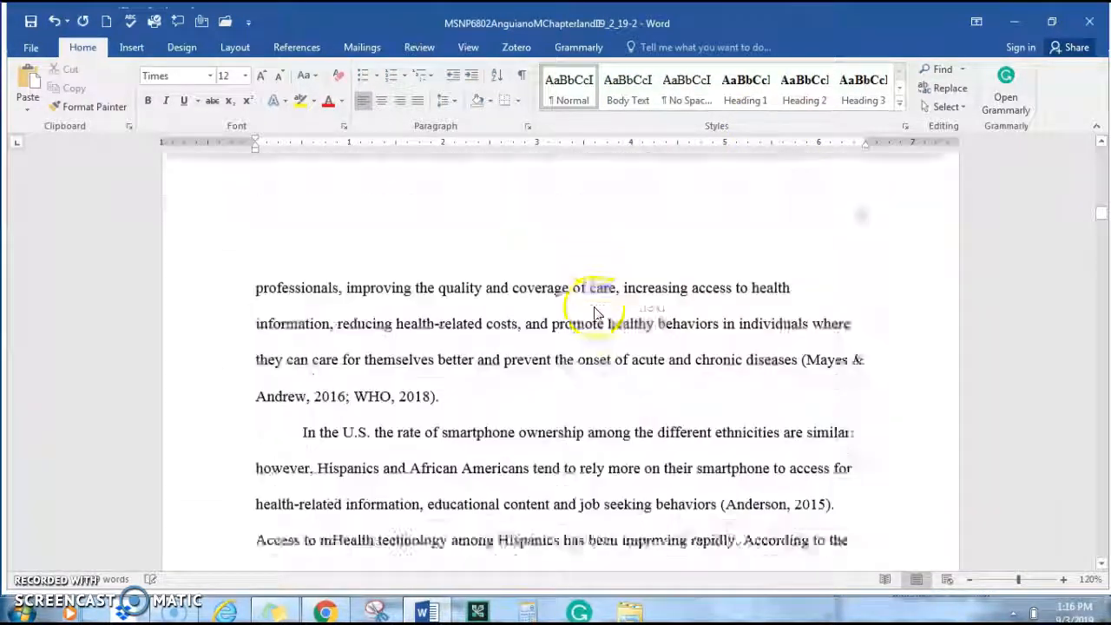
pyautogui.scroll(10, 596, 307)
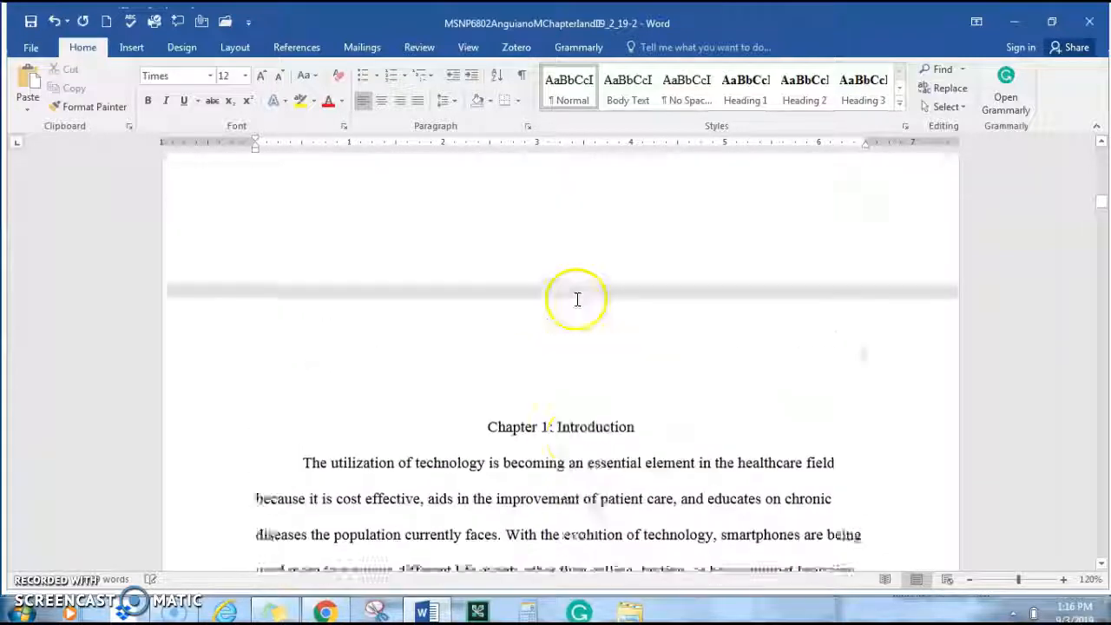
pyautogui.scroll(-3, 576, 295)
pyautogui.scroll(2, 576, 298)
pyautogui.scroll(-1, 573, 261)
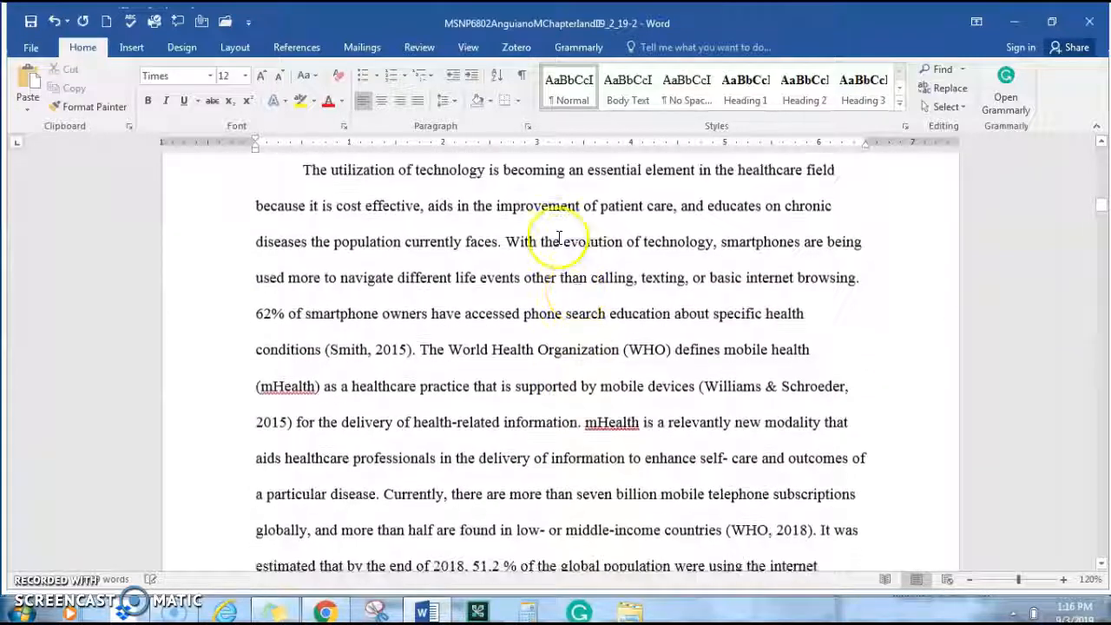
pyautogui.scroll(1, 546, 230)
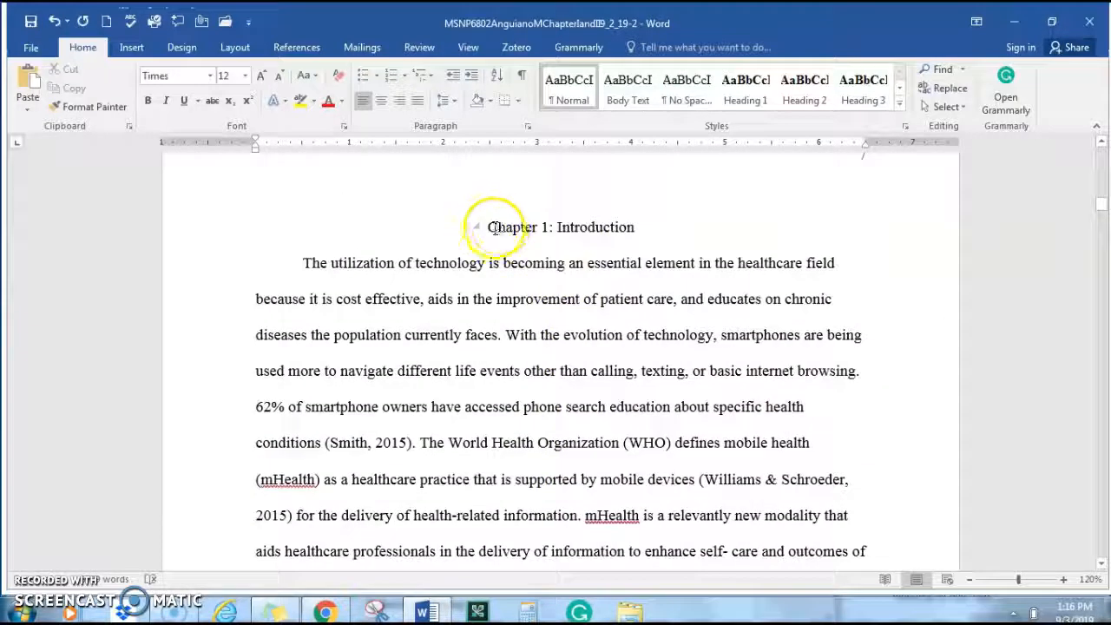
# Modify the Heading 1 style to be centred and double-spaced with 0 pt before and after
pyautogui.tripleClick(549, 229)
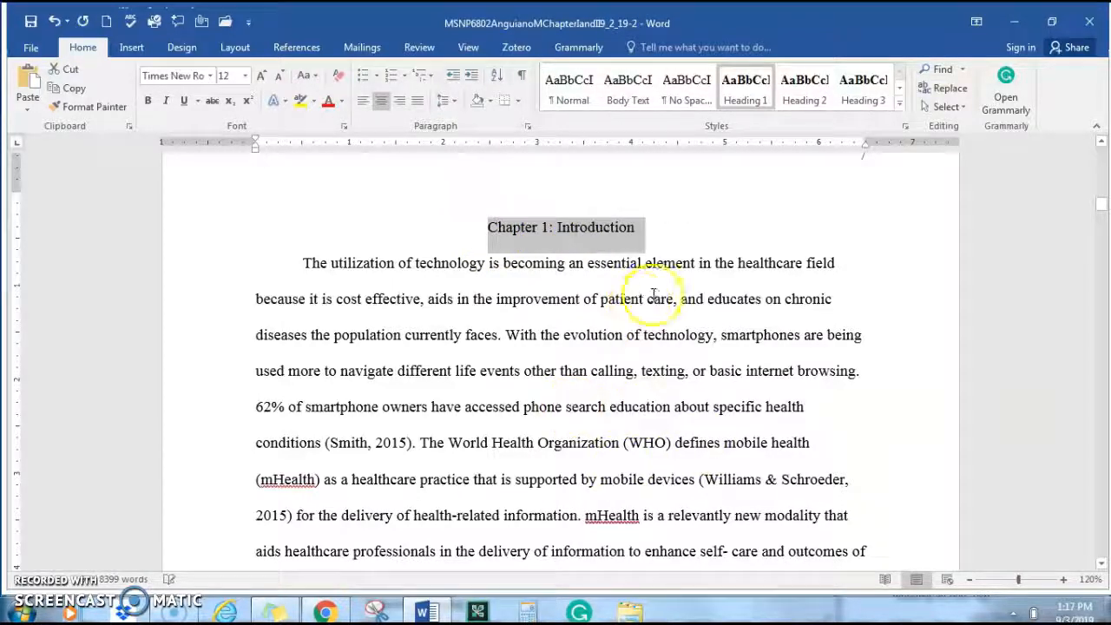
pyautogui.rightClick(736, 98)
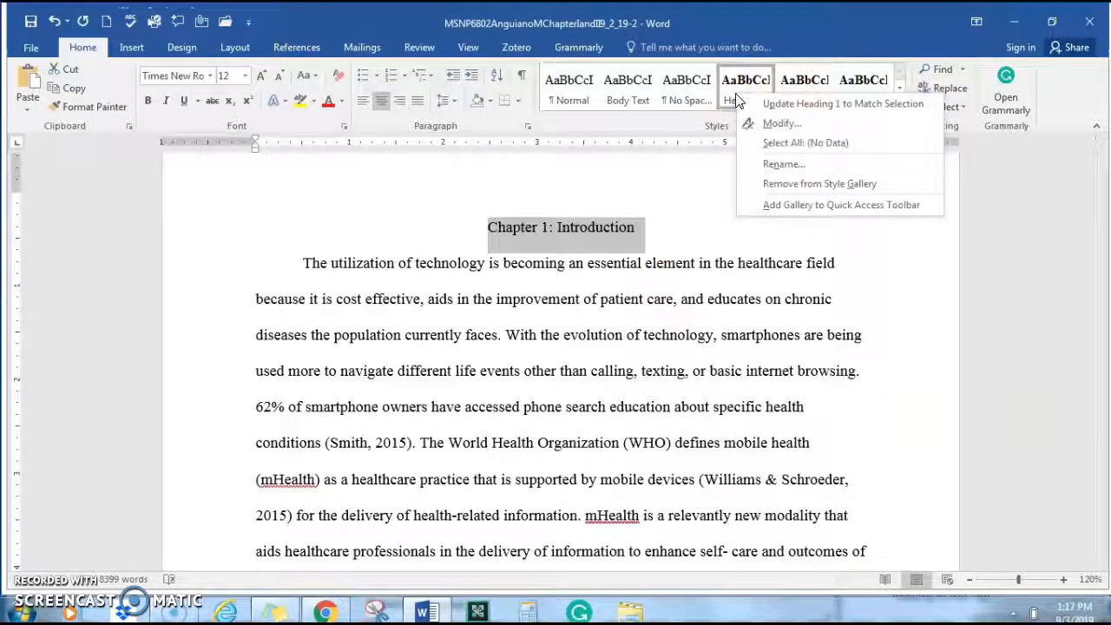
pyautogui.click(763, 123)
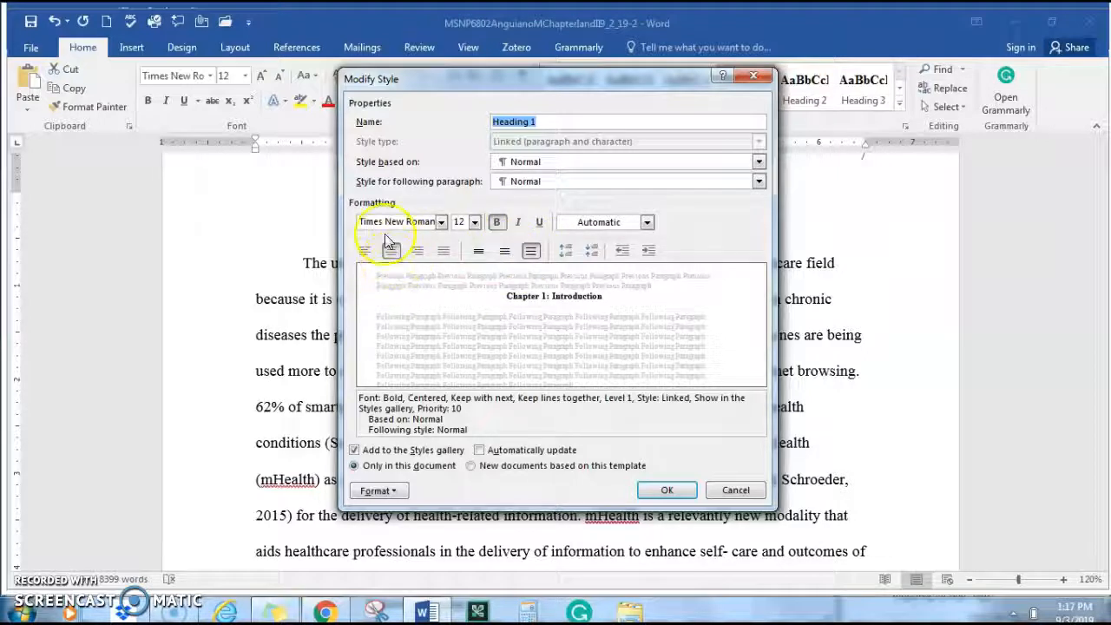
pyautogui.click(378, 490)
pyautogui.click(379, 491)
pyautogui.click(378, 490)
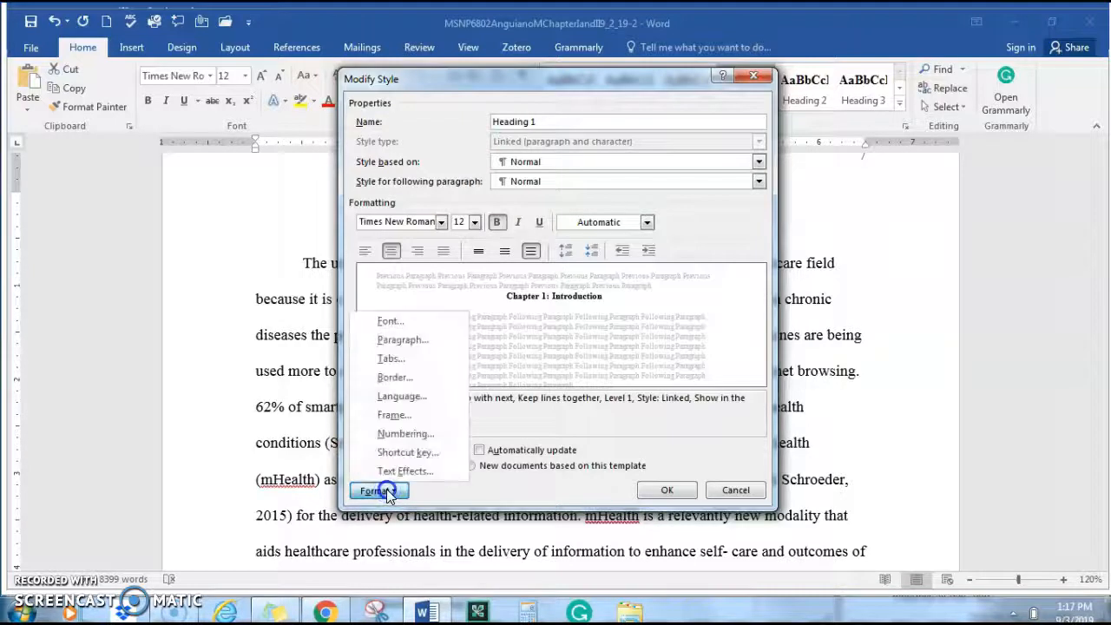
pyautogui.click(407, 341)
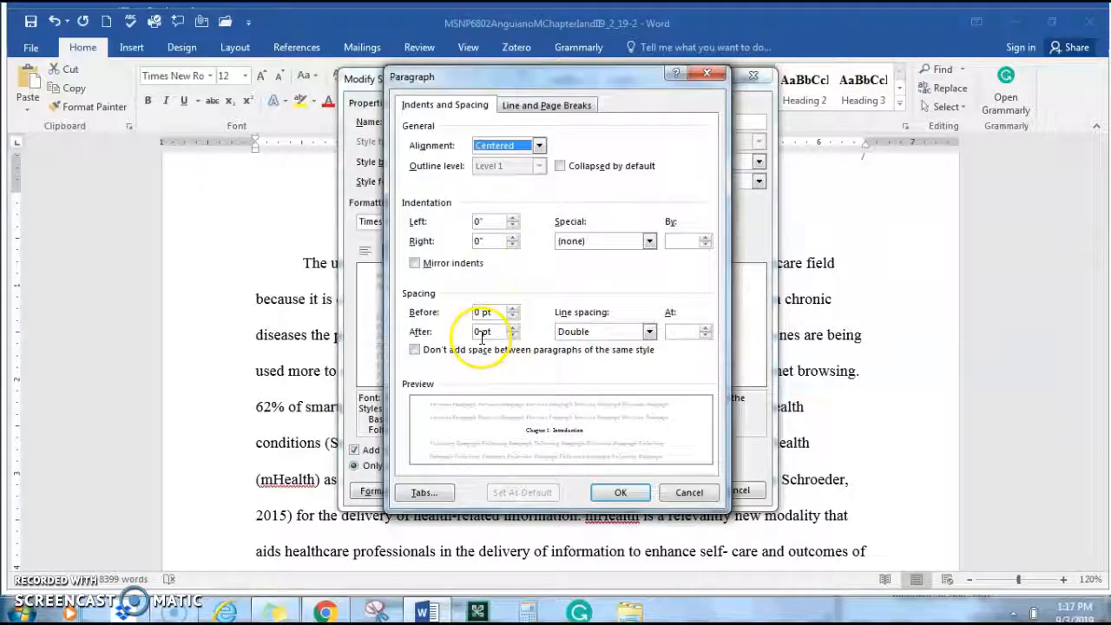
pyautogui.click(648, 332)
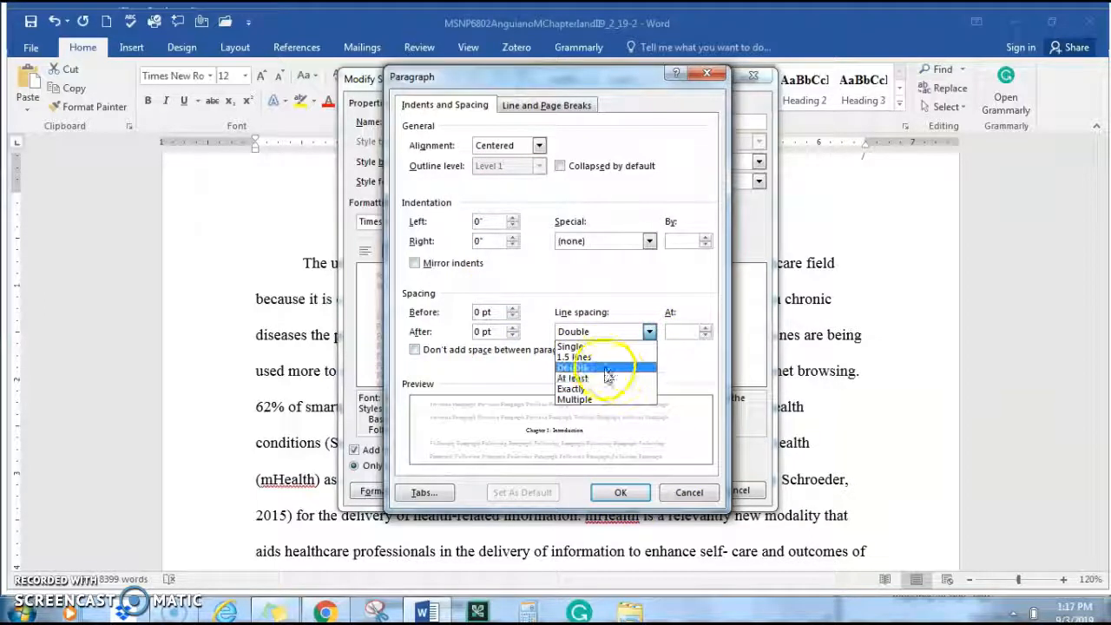
pyautogui.click(635, 367)
pyautogui.click(617, 495)
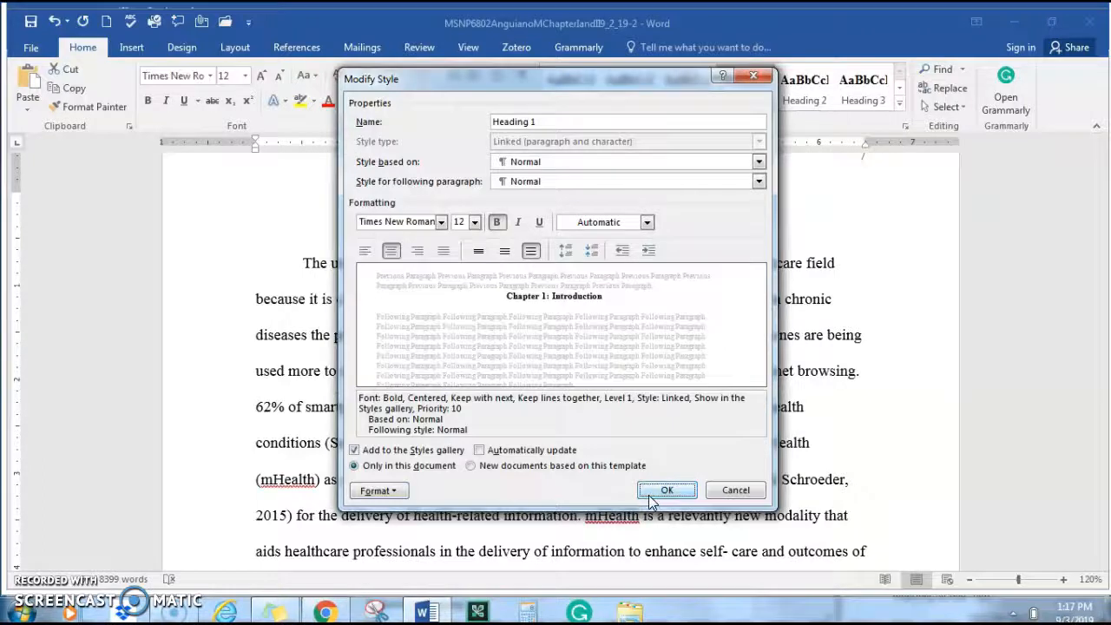
pyautogui.click(665, 491)
pyautogui.click(585, 292)
# Undo a Heading 1 style accidentally applied to a body paragraph
pyautogui.scroll(-3, 580, 248)
pyautogui.scroll(-3, 665, 240)
pyautogui.click(751, 105)
pyautogui.hotkey('ctrl', 'z')
# Scroll back up to the Table of Contents heading to review its entries
pyautogui.scroll(-3, 651, 321)
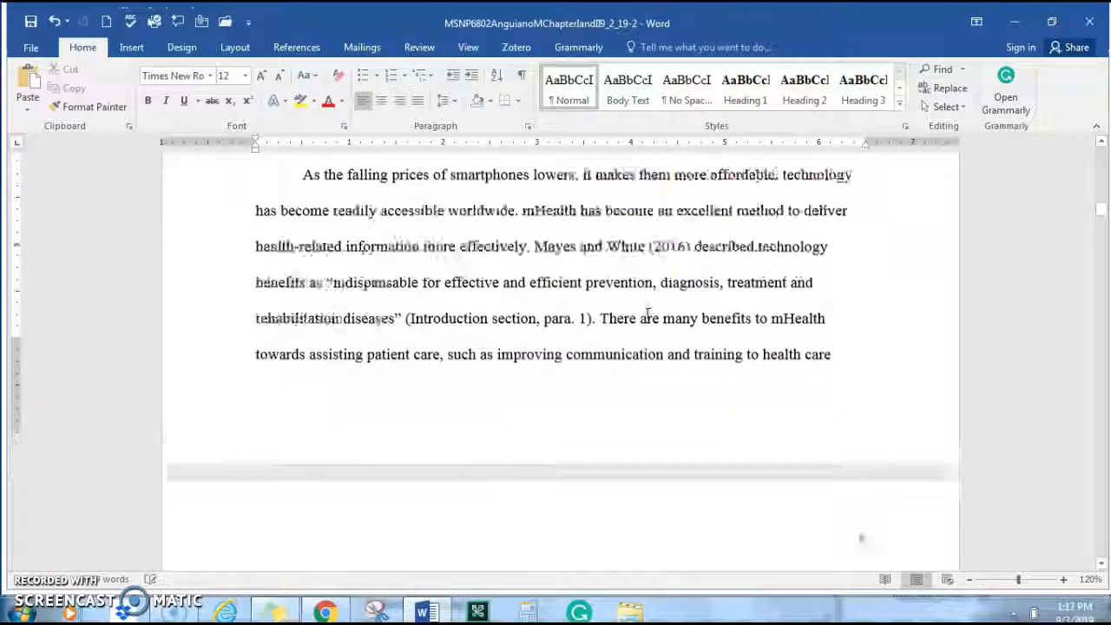
pyautogui.scroll(-5, 646, 314)
pyautogui.scroll(-5, 577, 388)
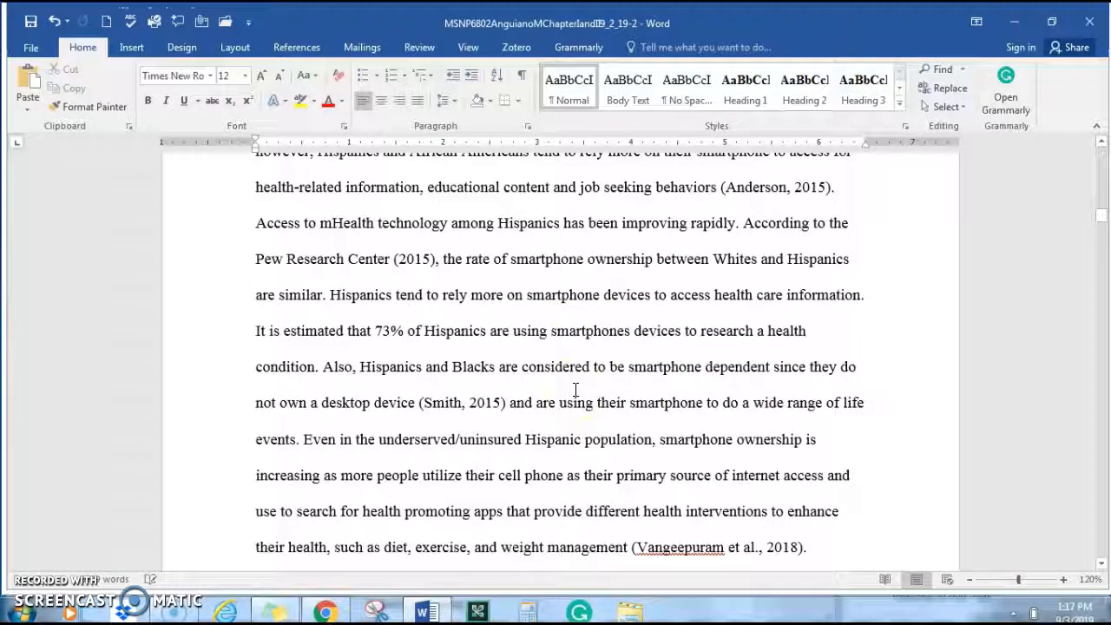
pyautogui.scroll(-3, 575, 390)
pyautogui.click(554, 409)
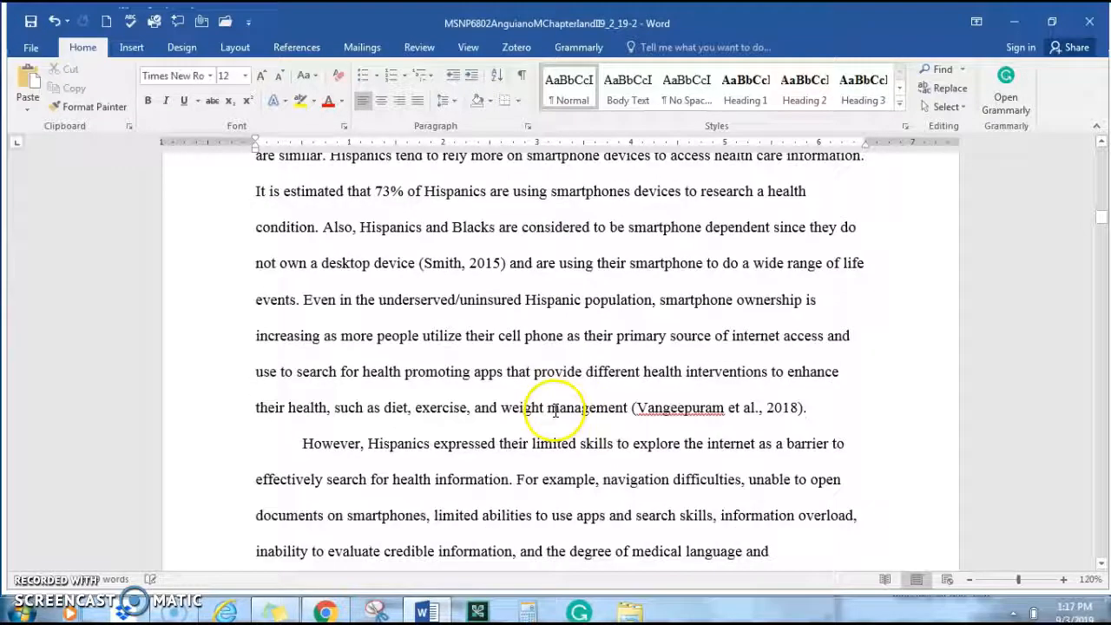
pyautogui.scroll(12, 526, 382)
pyautogui.scroll(15, 526, 383)
pyautogui.click(516, 373)
pyautogui.scroll(5, 516, 373)
pyautogui.scroll(1, 607, 336)
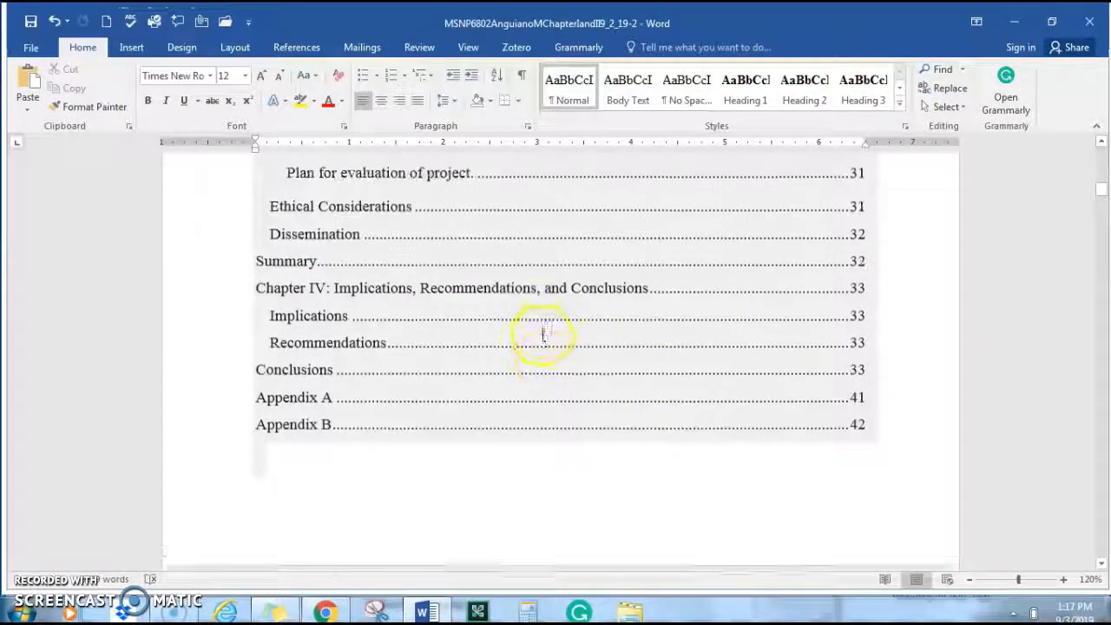
pyautogui.scroll(5, 543, 334)
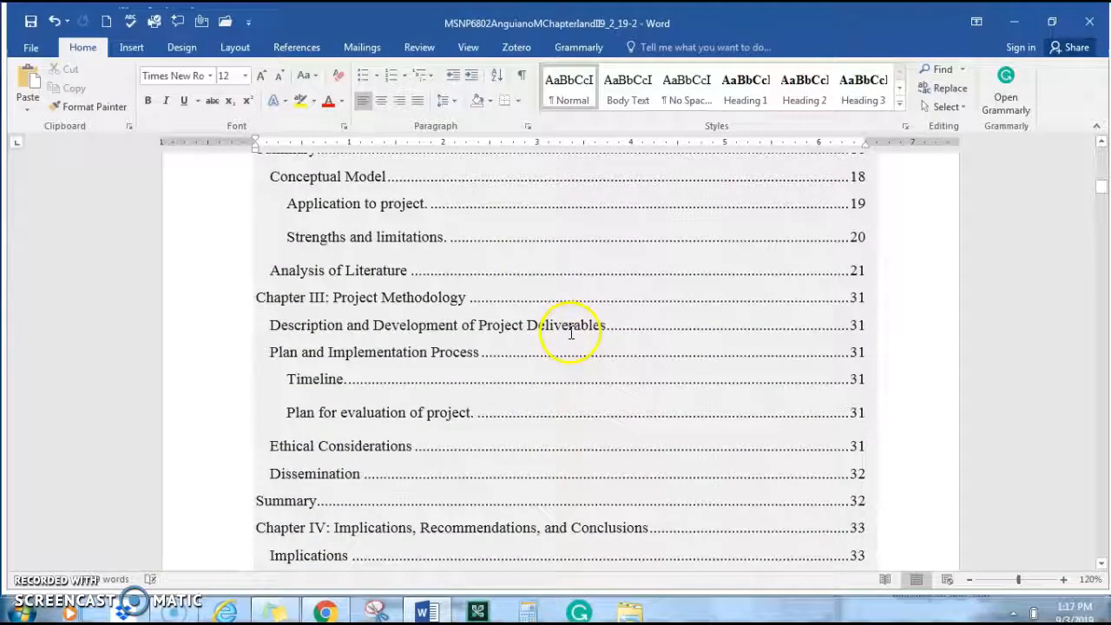
pyautogui.scroll(8, 555, 316)
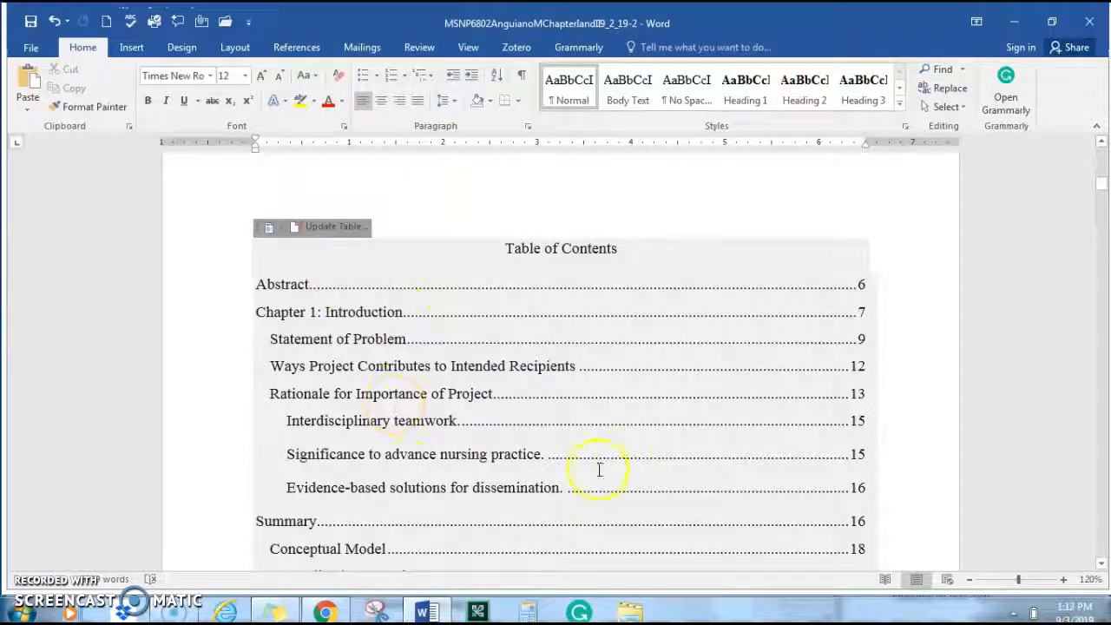
pyautogui.rightClick(351, 267)
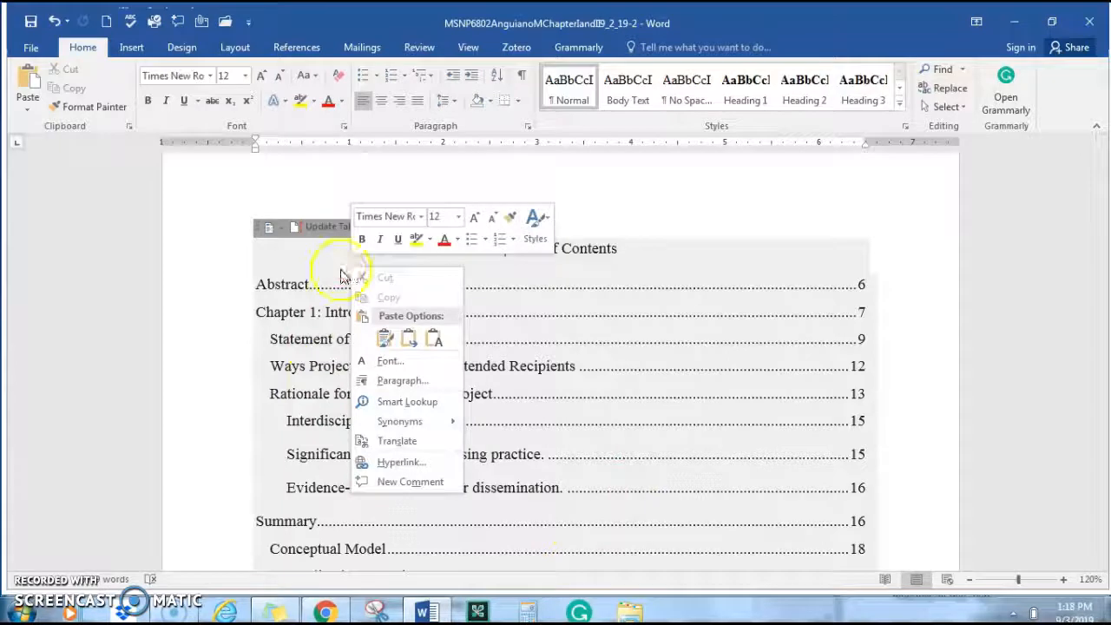
pyautogui.click(351, 269)
pyautogui.click(328, 230)
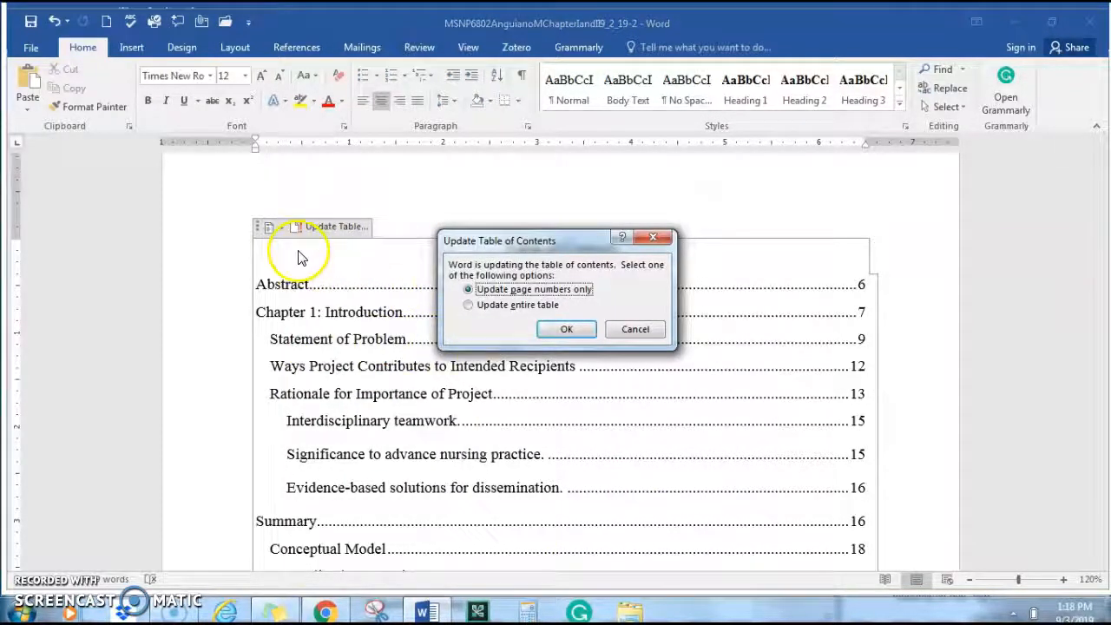
pyautogui.click(634, 328)
pyautogui.scroll(3, 627, 315)
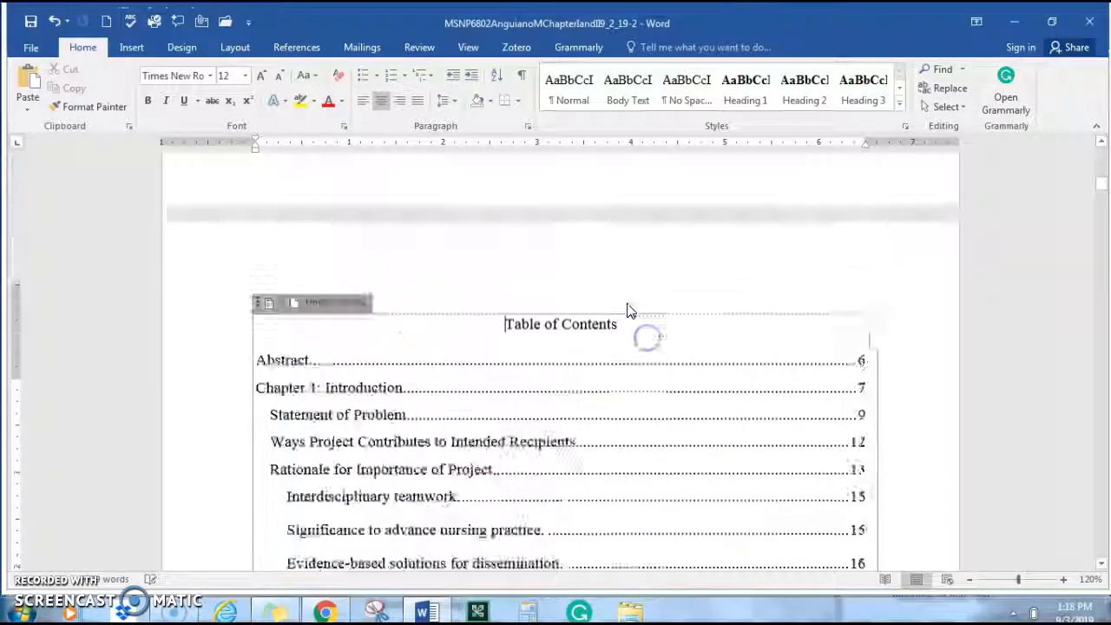
pyautogui.scroll(-12, 743, 322)
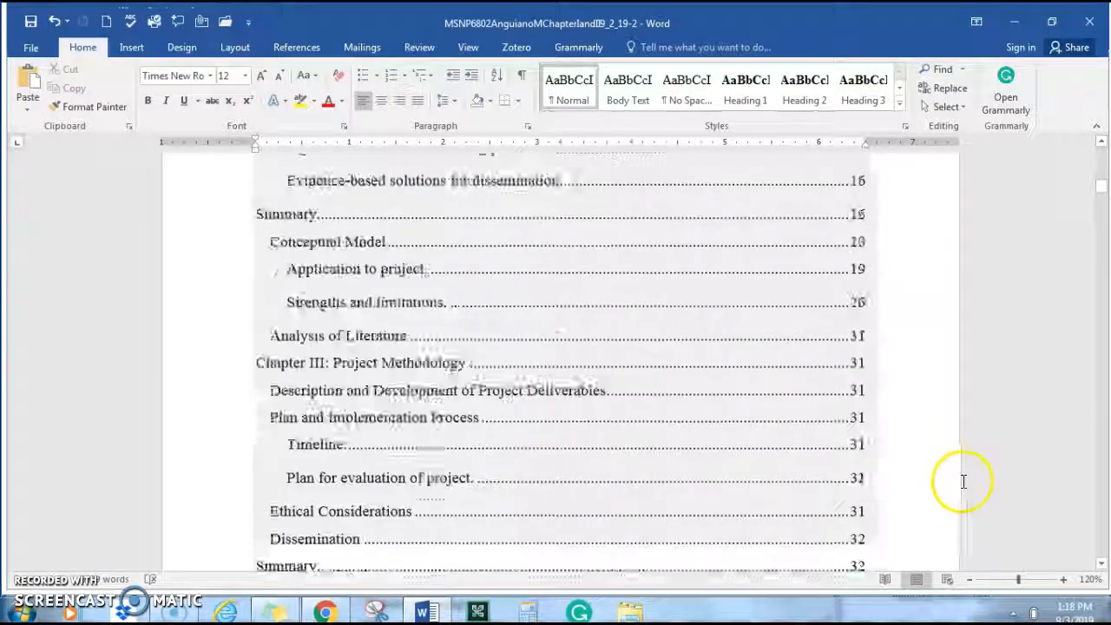
pyautogui.scroll(-5, 961, 482)
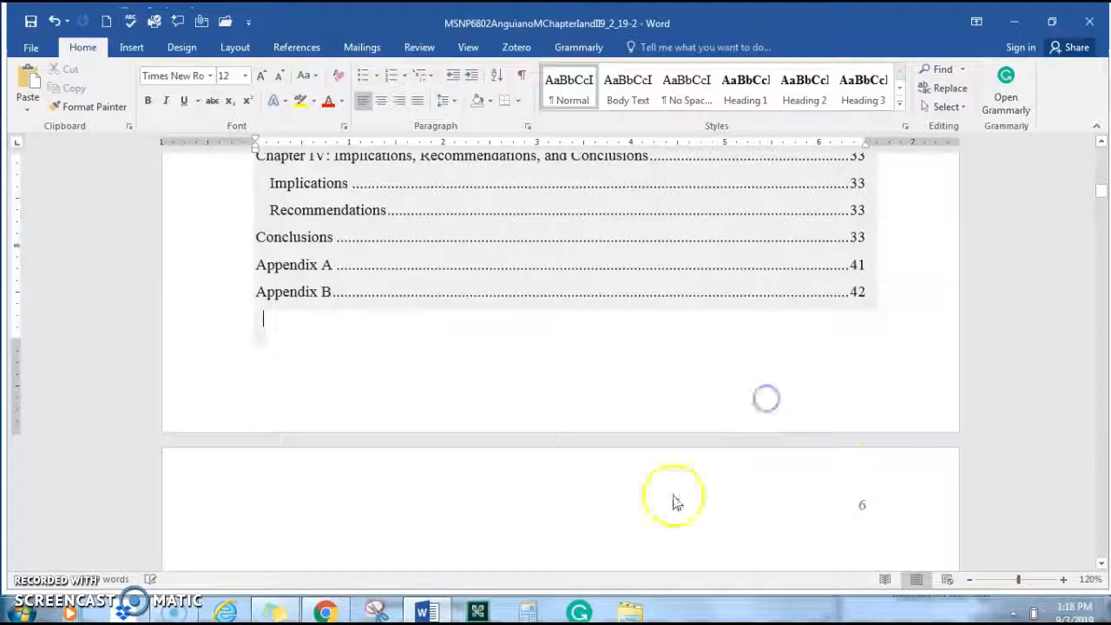
pyautogui.scroll(5, 518, 389)
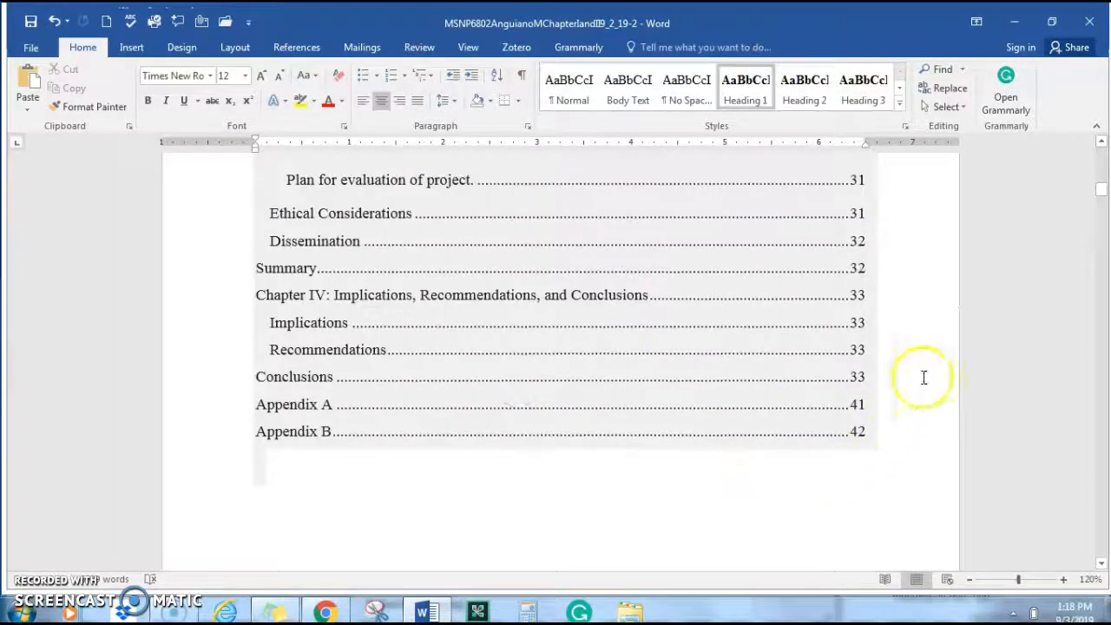
pyautogui.click(939, 333)
pyautogui.scroll(5, 939, 333)
pyautogui.scroll(5, 1016, 318)
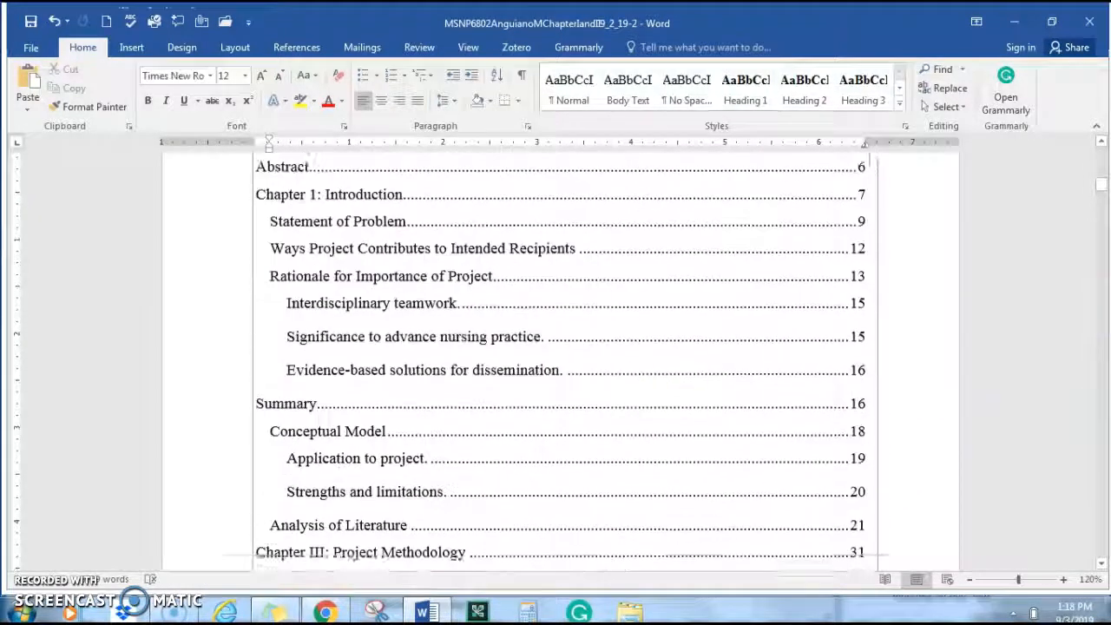
pyautogui.scroll(2, 1071, 312)
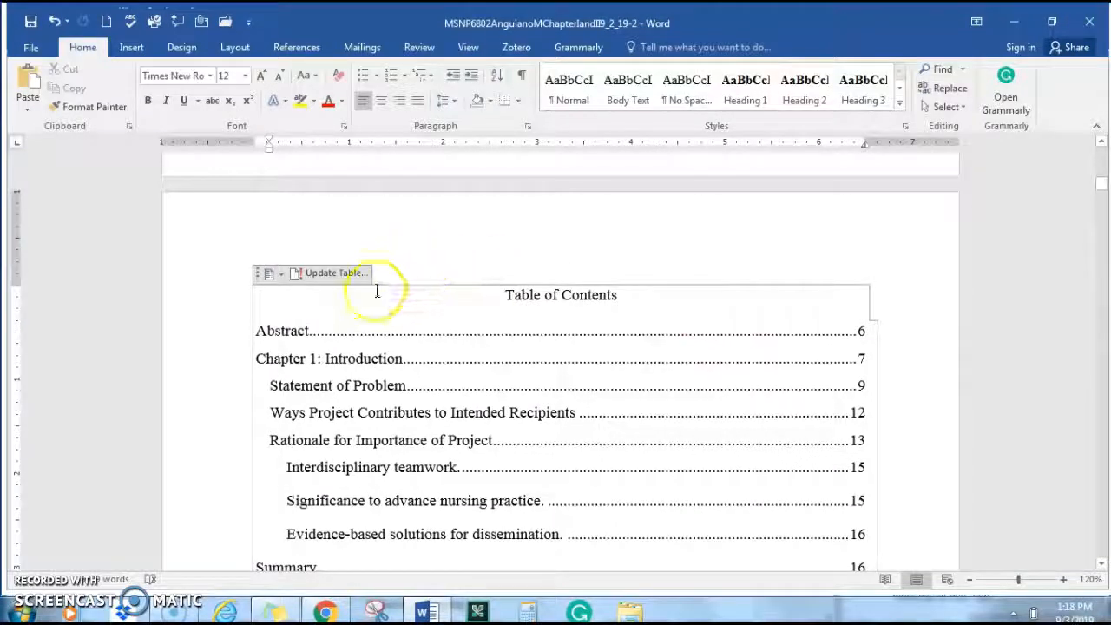
# Try the table of contents' Update Table control near the Abstract entry
pyautogui.click(355, 274)
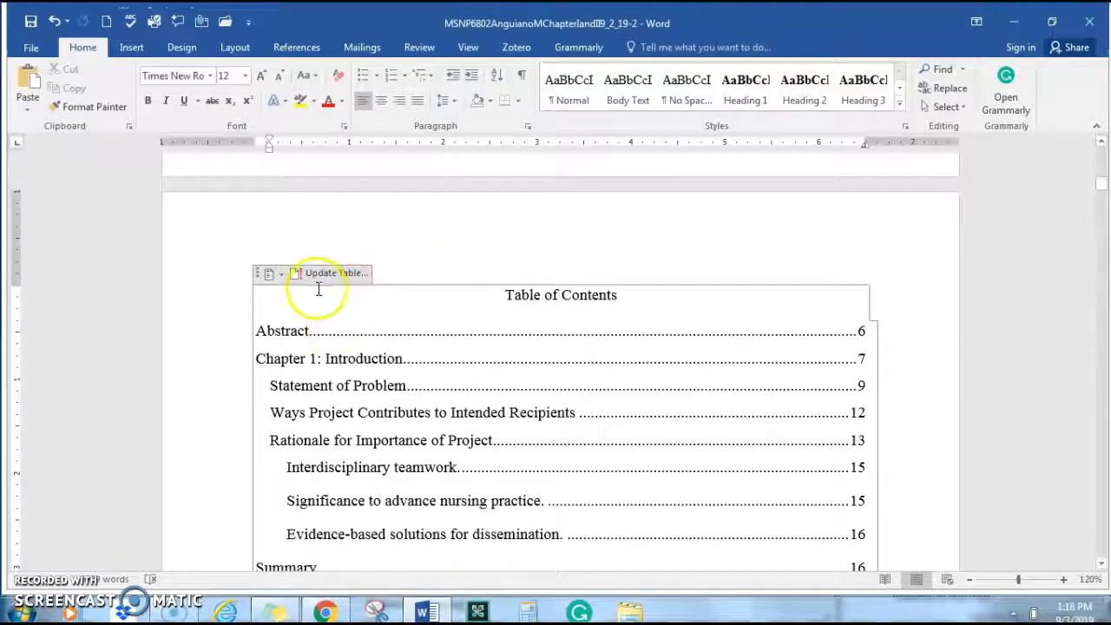
pyautogui.click(347, 321)
pyautogui.click(325, 278)
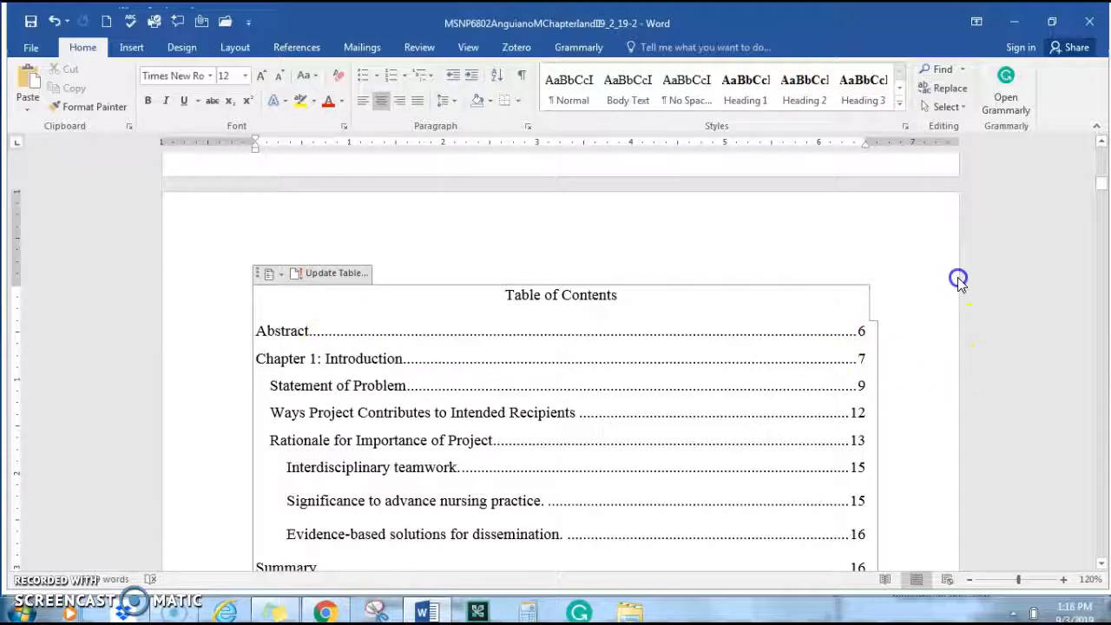
pyautogui.click(325, 273)
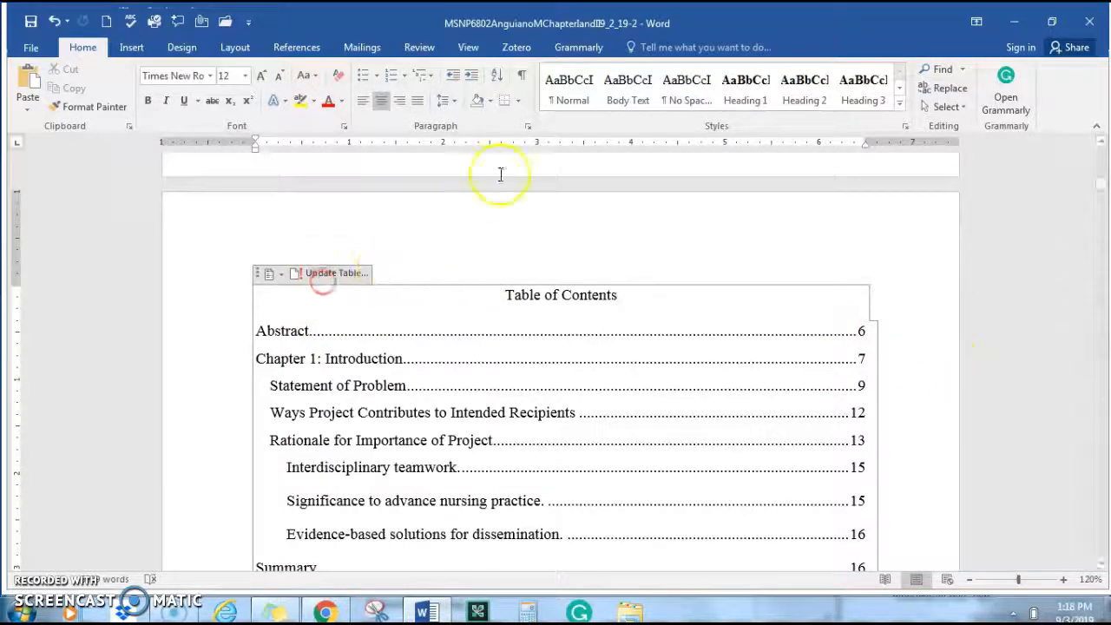
pyautogui.scroll(5, 373, 283)
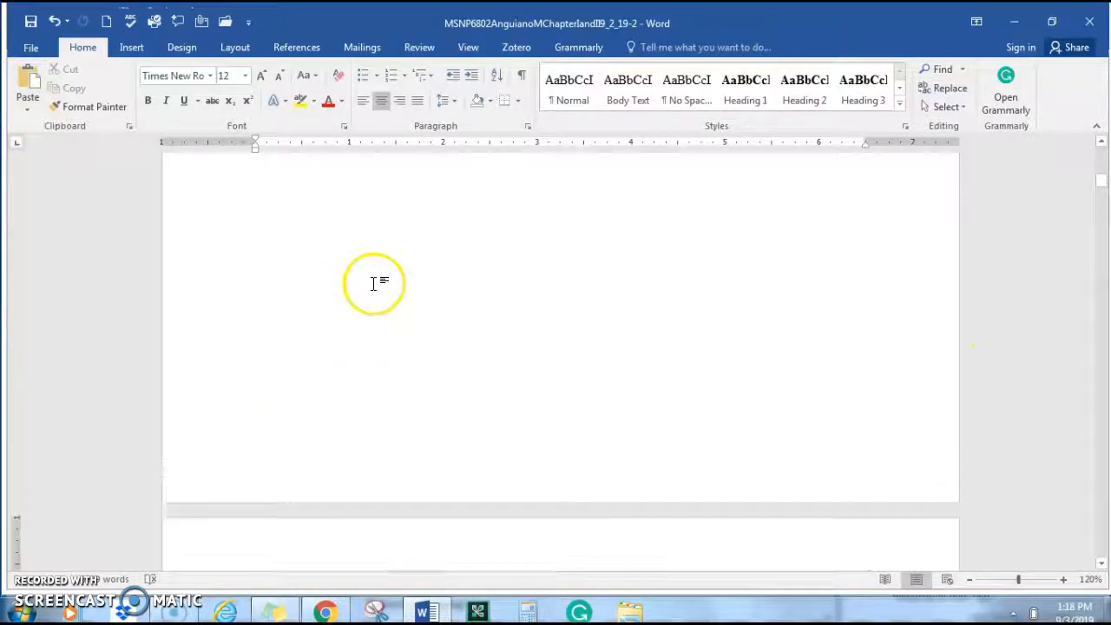
pyautogui.scroll(-5, 408, 300)
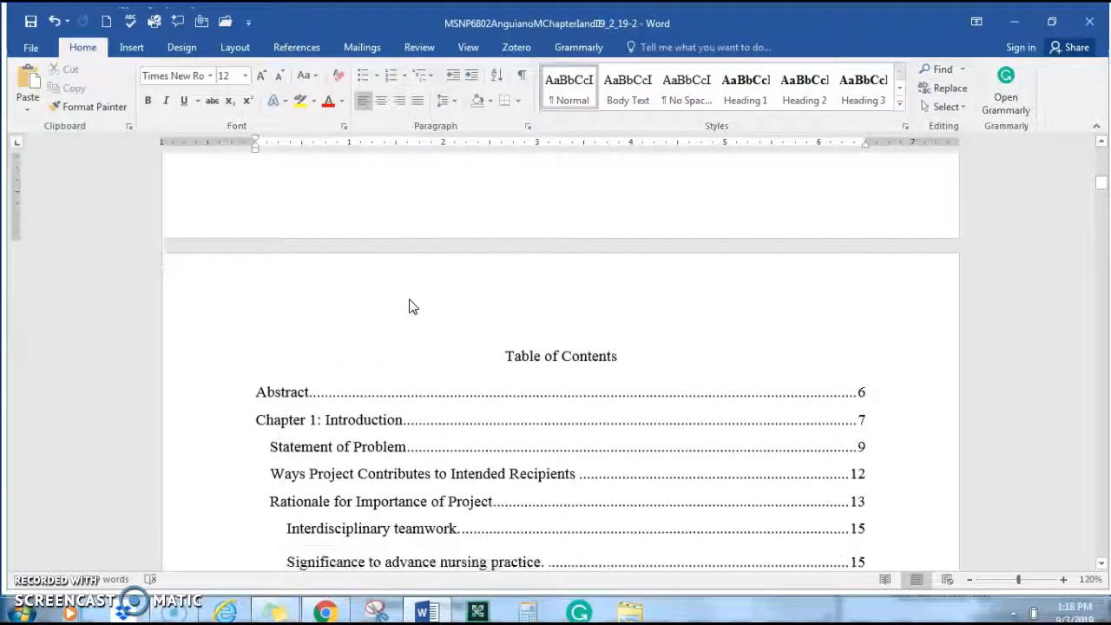
# Update the entire table of contents and confirm Interdisciplinary teamwork now shows page 14
pyautogui.click(328, 386)
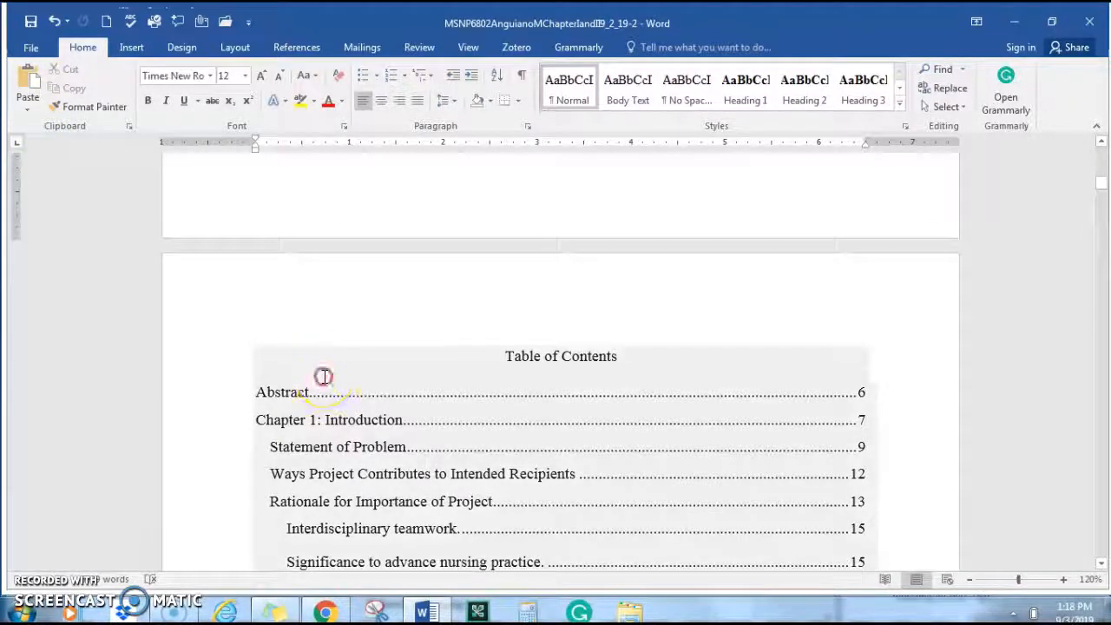
pyautogui.rightClick(322, 376)
pyautogui.click(316, 338)
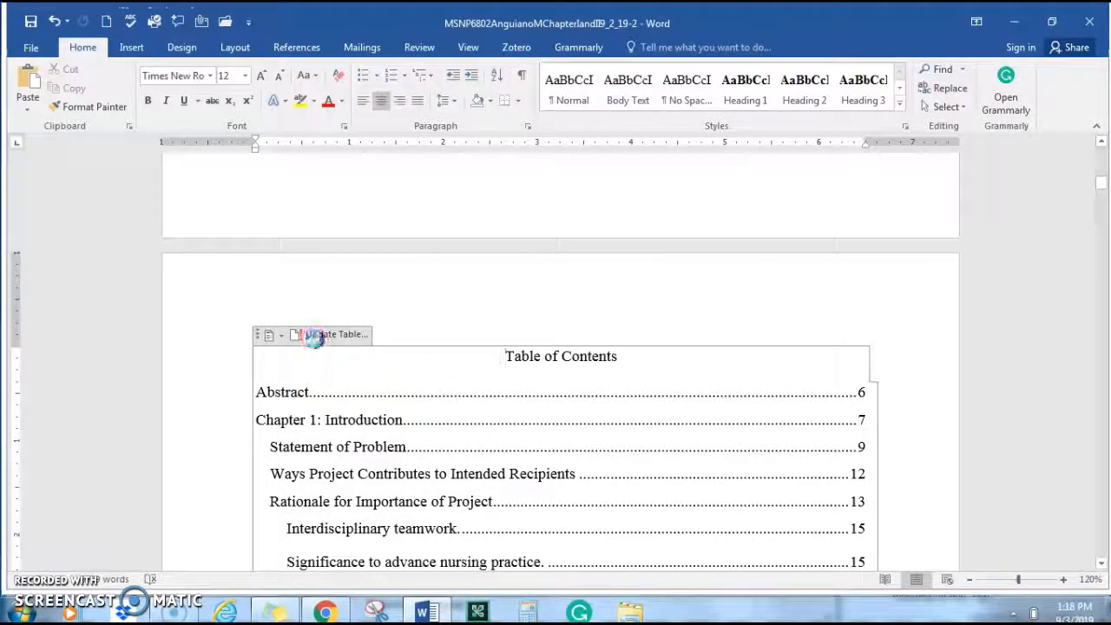
pyautogui.click(316, 338)
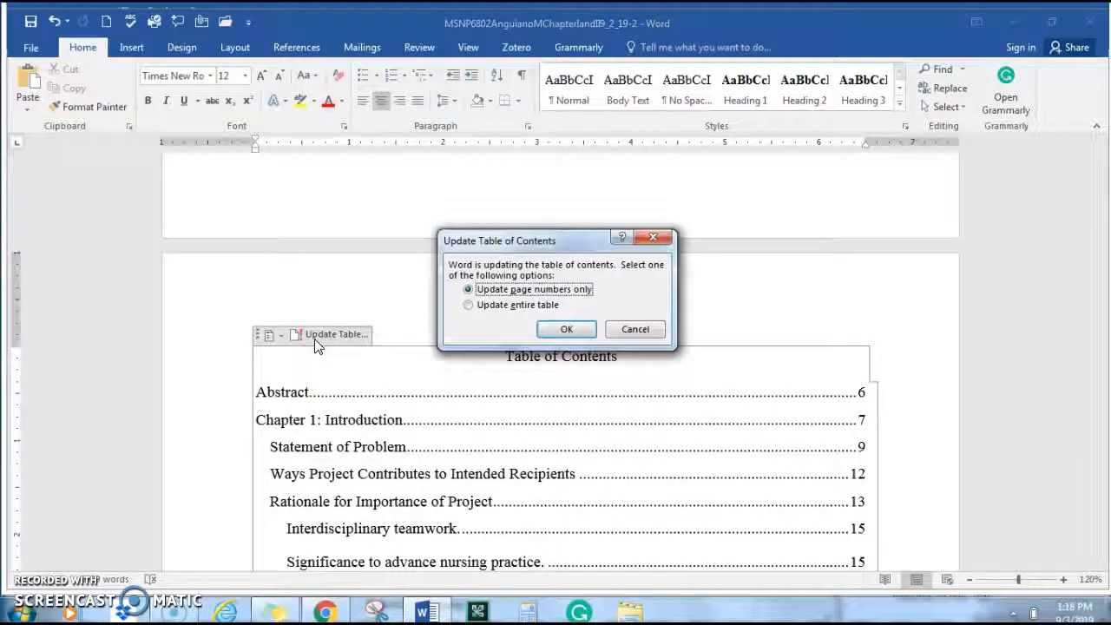
pyautogui.click(468, 305)
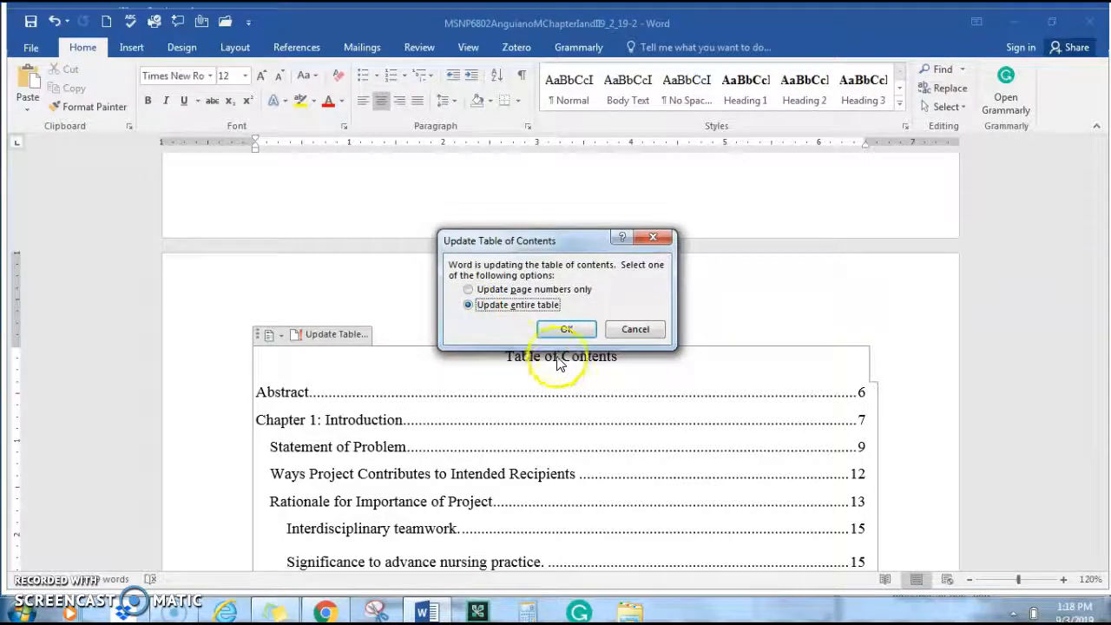
pyautogui.click(566, 329)
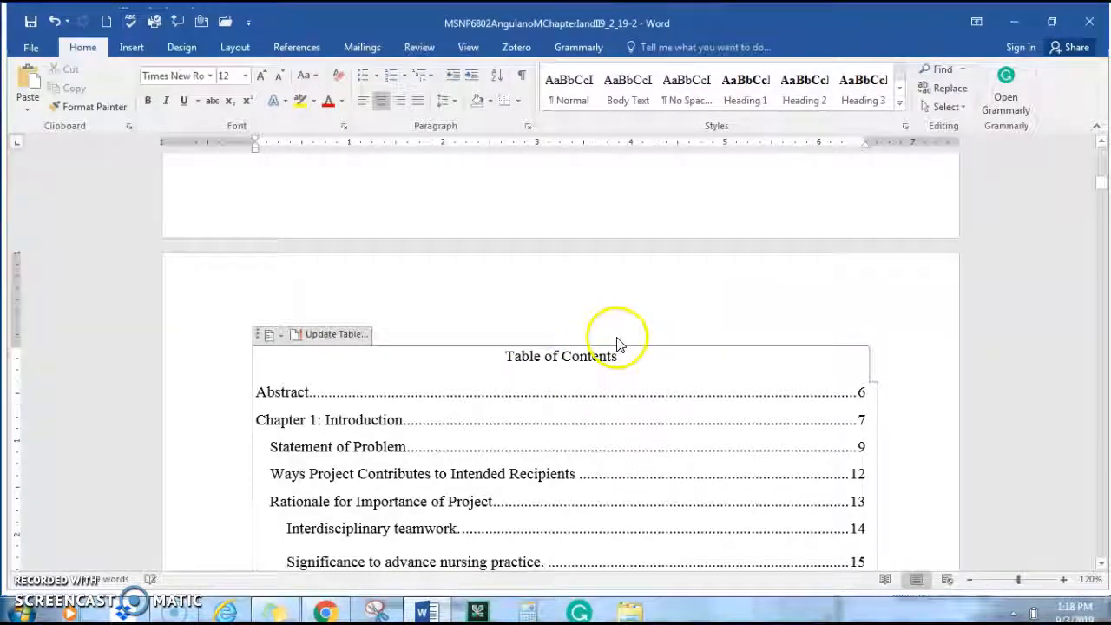
pyautogui.scroll(-4, 607, 338)
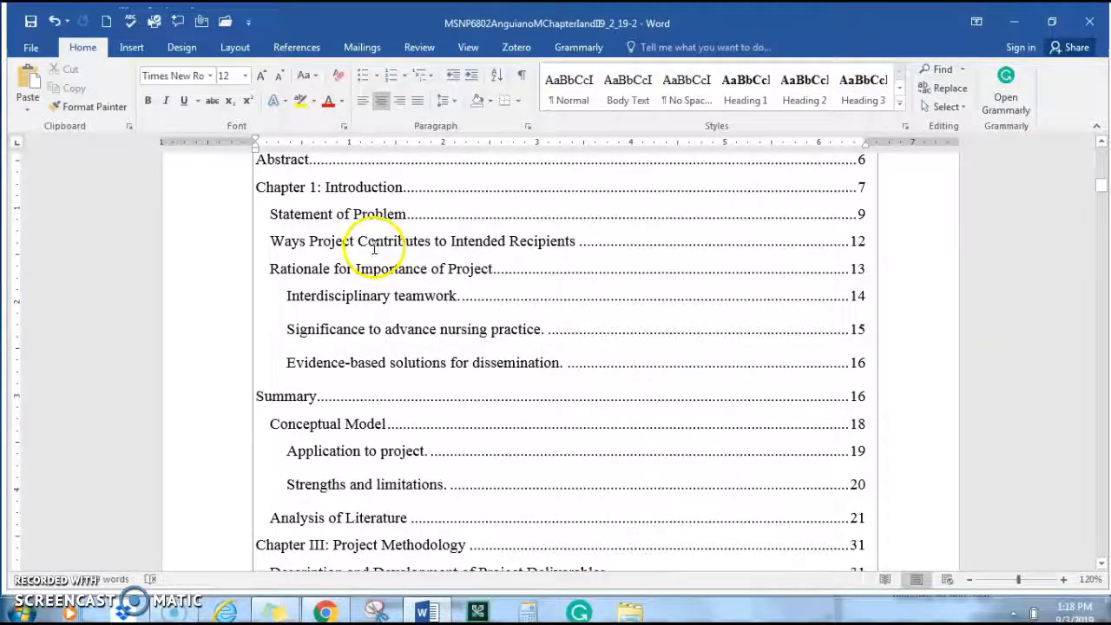
pyautogui.scroll(-12, 503, 212)
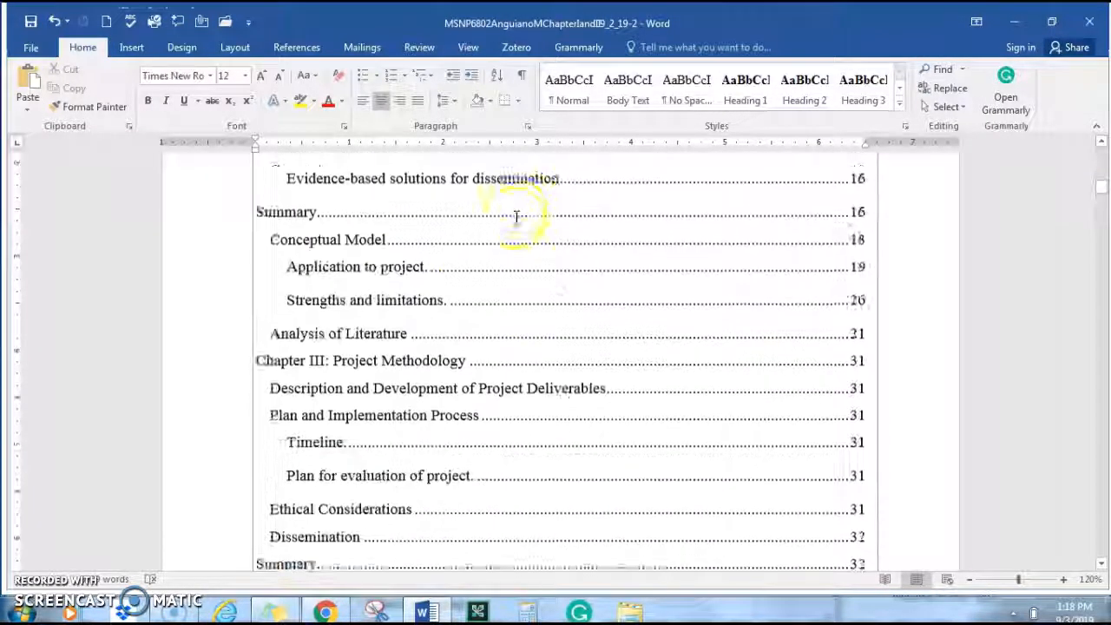
pyautogui.scroll(10, 446, 243)
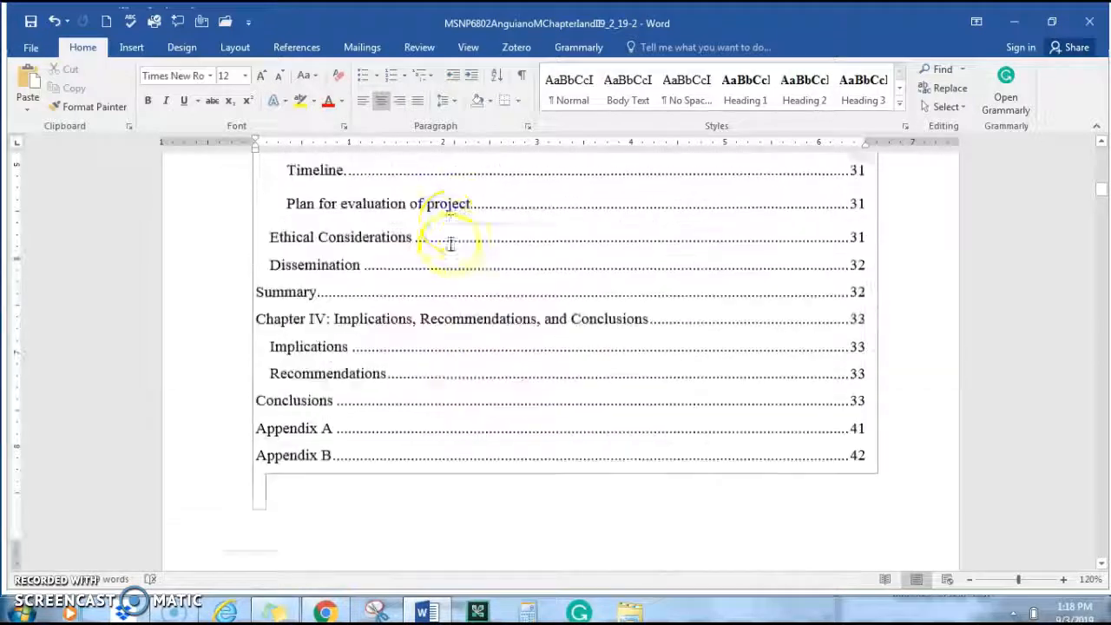
pyautogui.scroll(2, 451, 173)
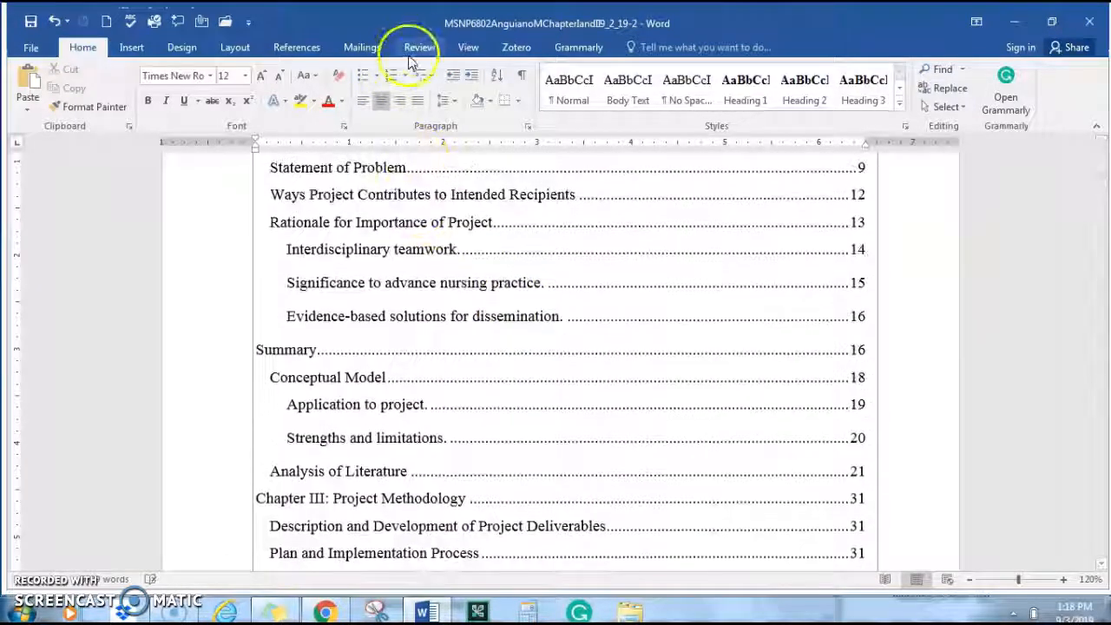
# Open the Review tab's Track Changes options, then close them without changes
pyautogui.click(419, 46)
pyautogui.click(540, 110)
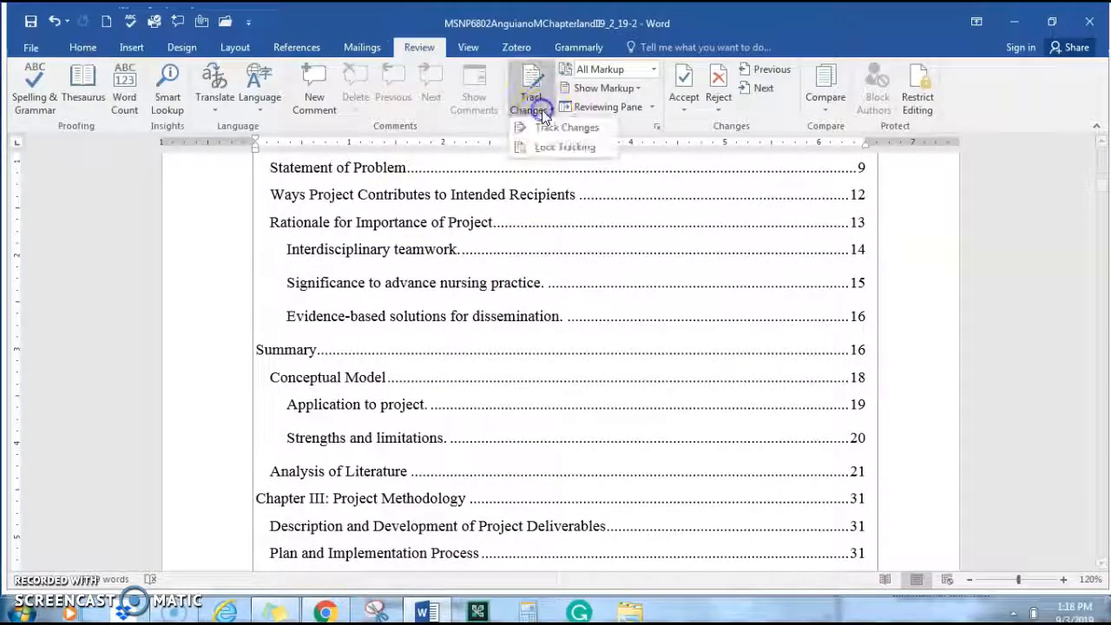
pyautogui.click(897, 280)
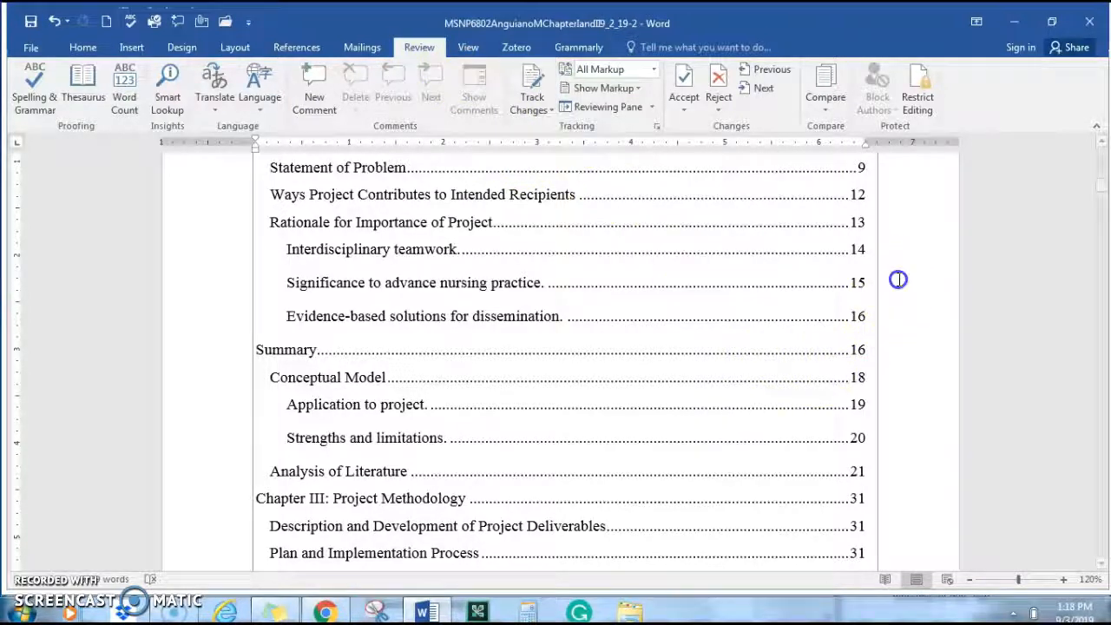
pyautogui.scroll(2, 897, 270)
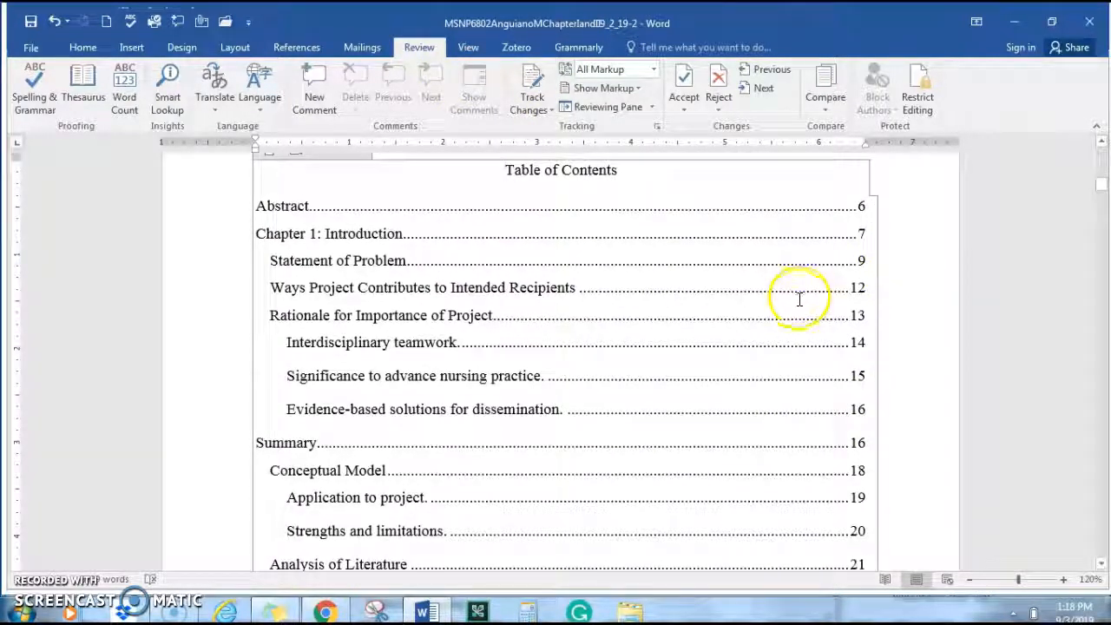
pyautogui.scroll(3, 786, 304)
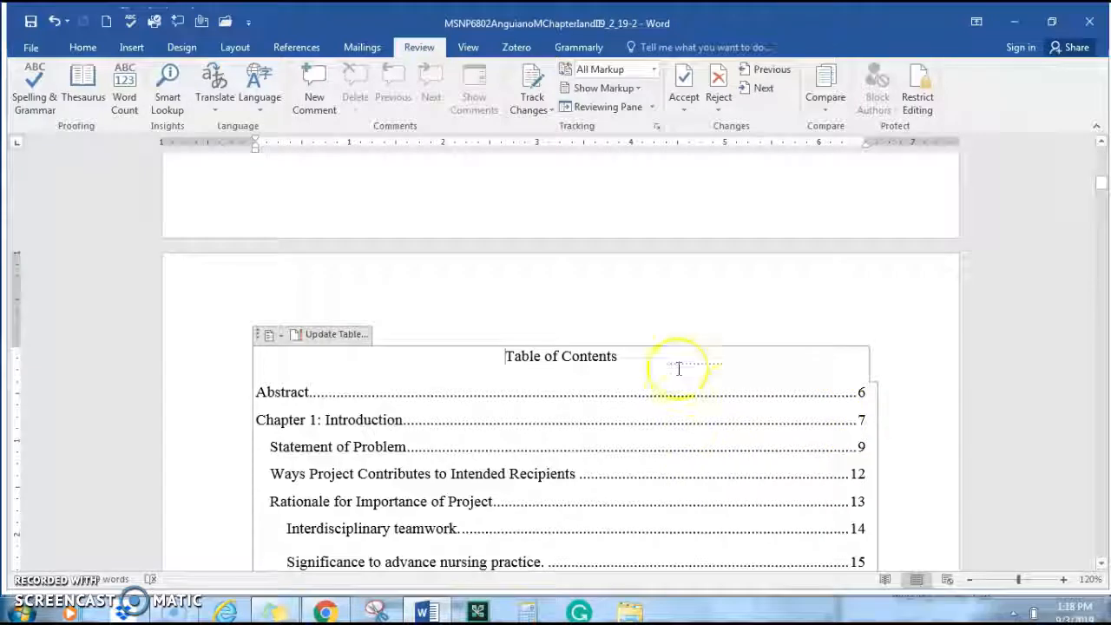
pyautogui.scroll(-2, 705, 355)
pyautogui.rightClick(706, 356)
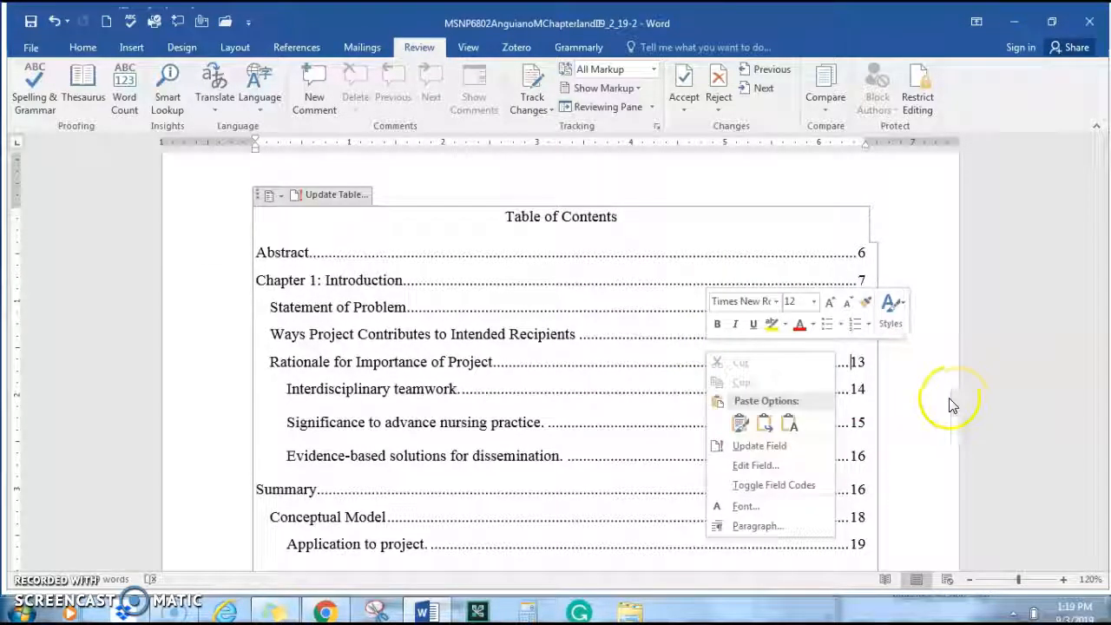
pyautogui.click(917, 427)
pyautogui.scroll(2, 928, 424)
pyautogui.click(29, 36)
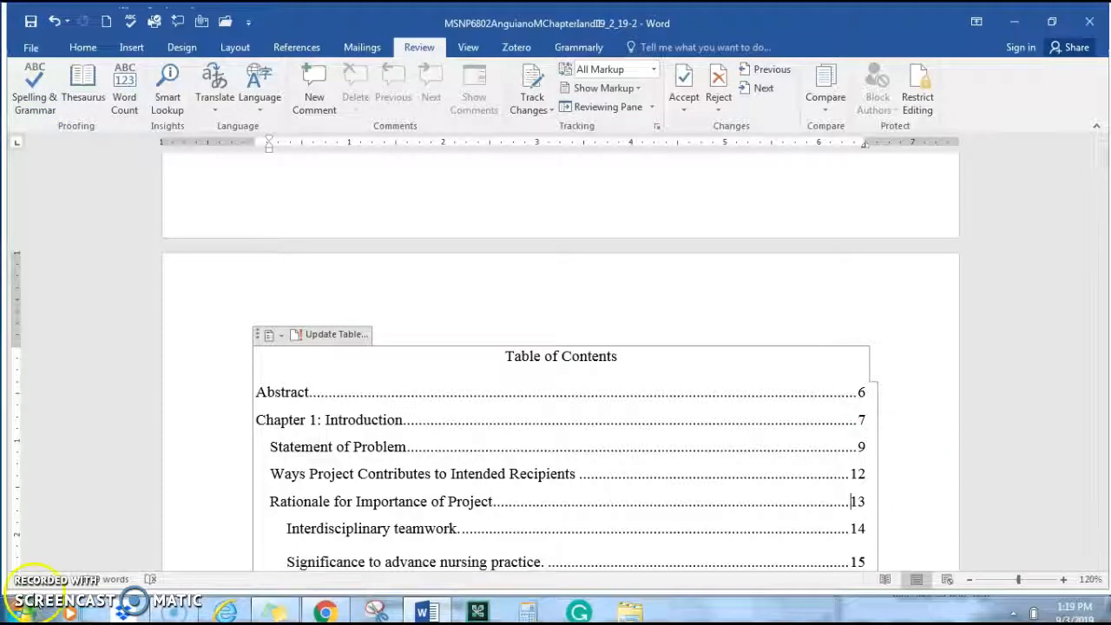